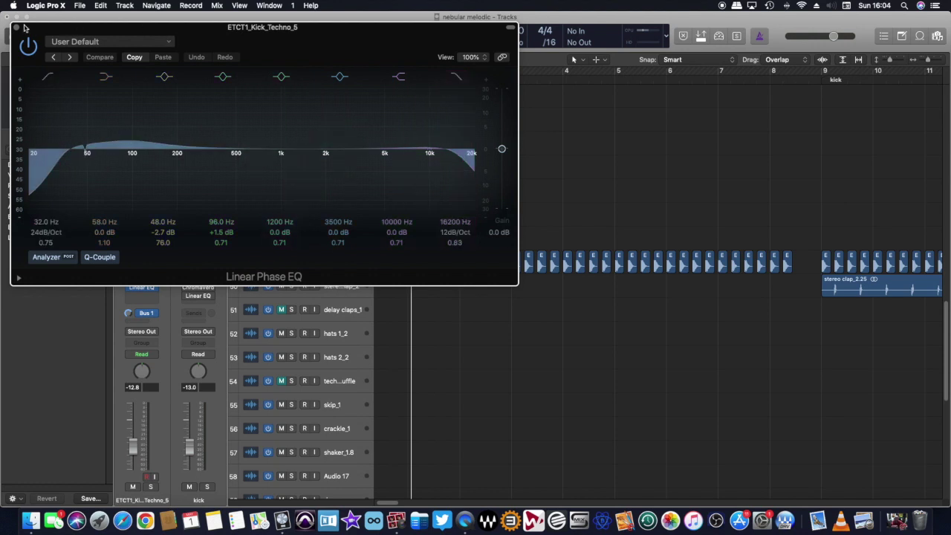
- Audition the intro loop briefly and solo the ETCT1_Kick_Techno_5 track
key("space")
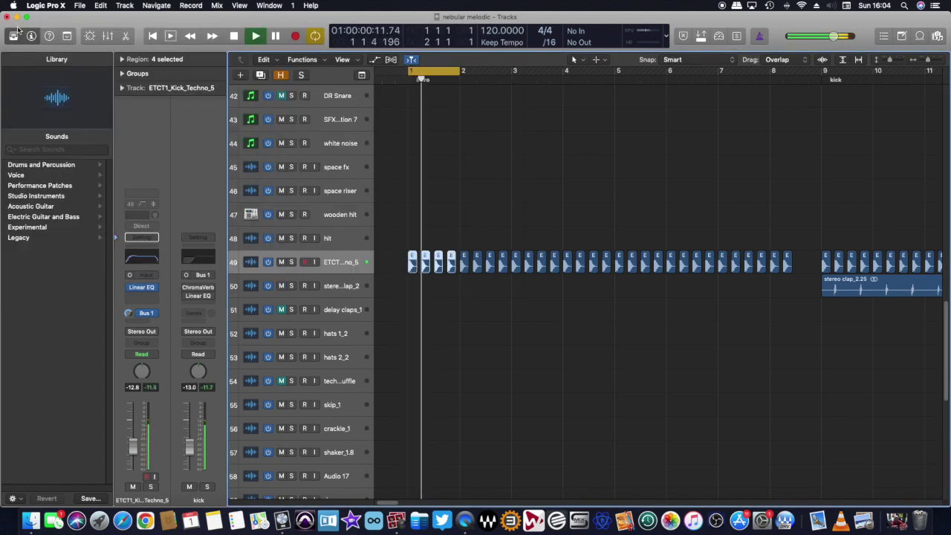
key("space")
left_click(291, 262)
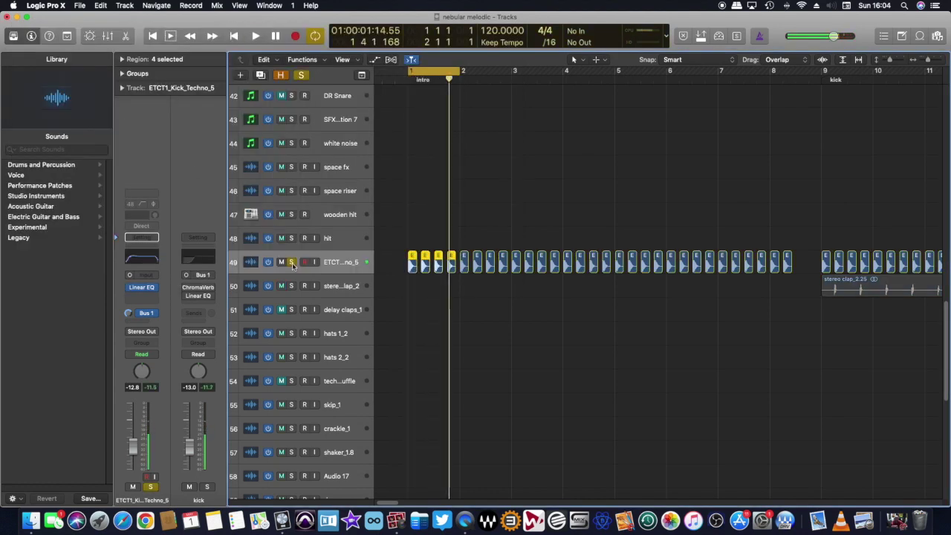
- Set the low cut to 176 Hz in the EVP88 Electric Piano track's Channel EQ, and clear all track solos
left_click(891, 61)
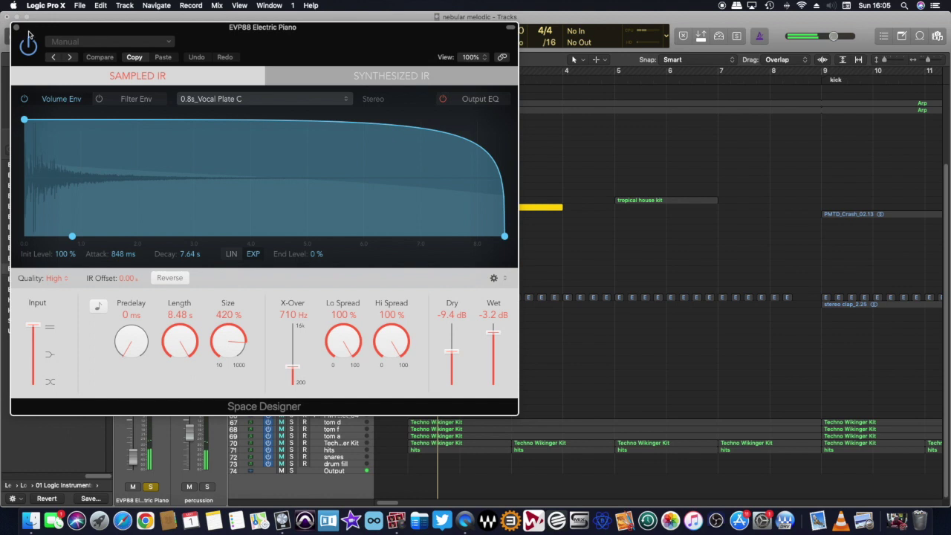
left_click(16, 28)
mouse_move(138, 279)
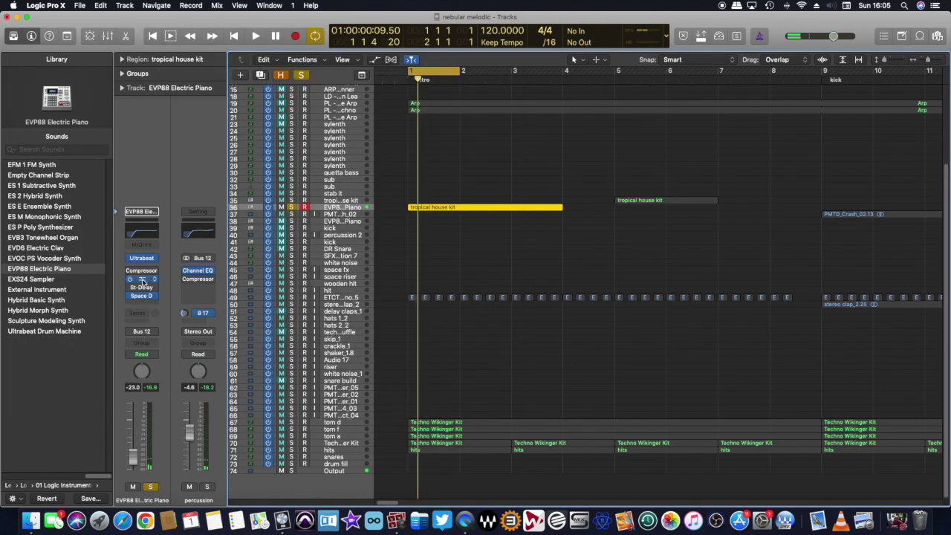
left_click(139, 280)
left_click_drag(193, 194, 234, 189)
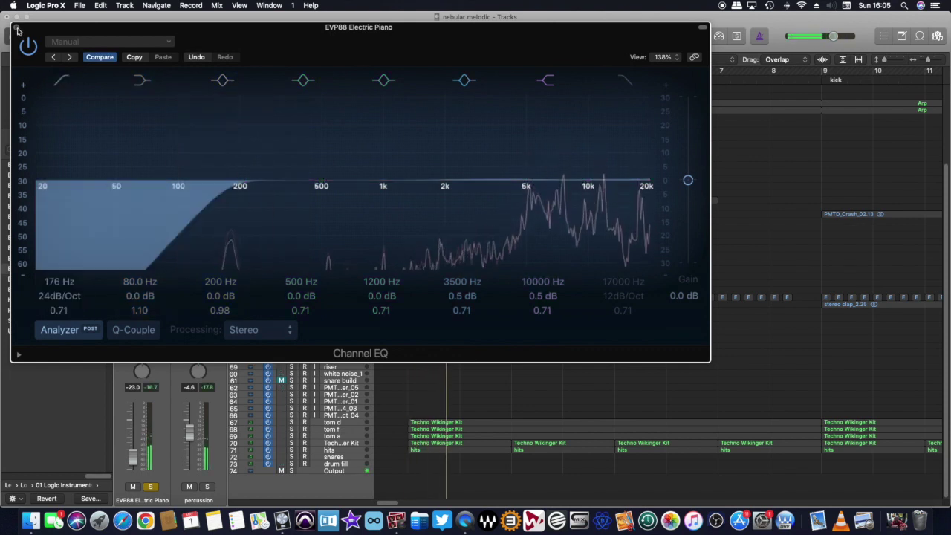
key("super+w")
left_click(302, 74)
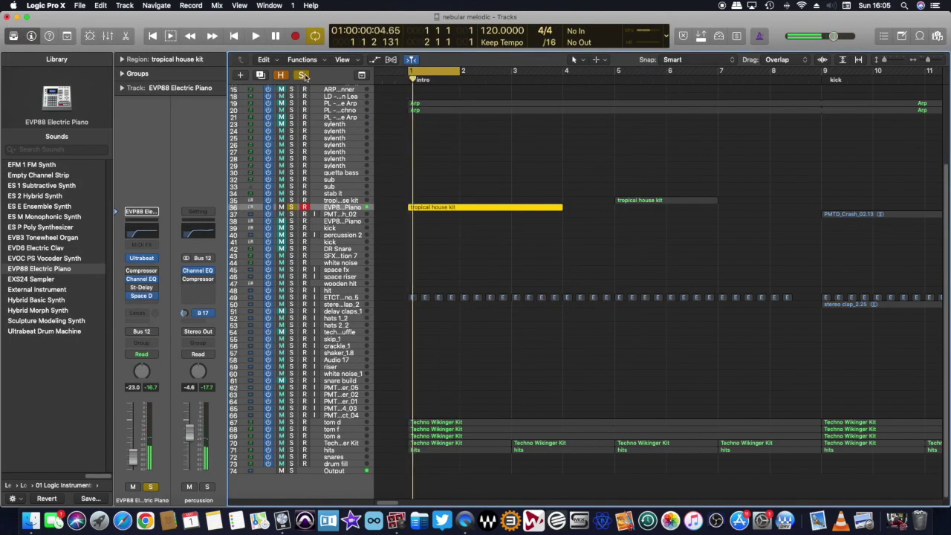
key("space")
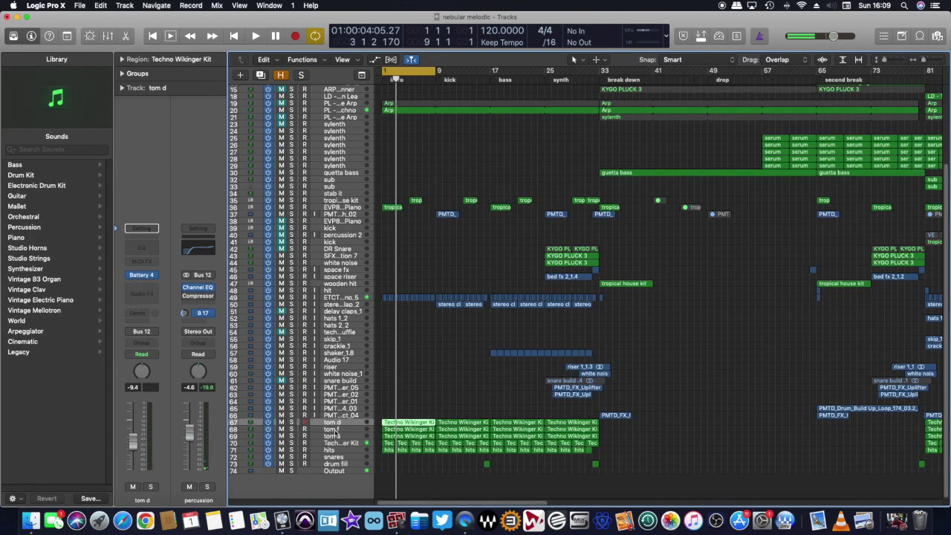
- Play the loop and examine the notes of the first tom a region in the Piano Roll
left_click(332, 436)
double_click(414, 437)
key("space")
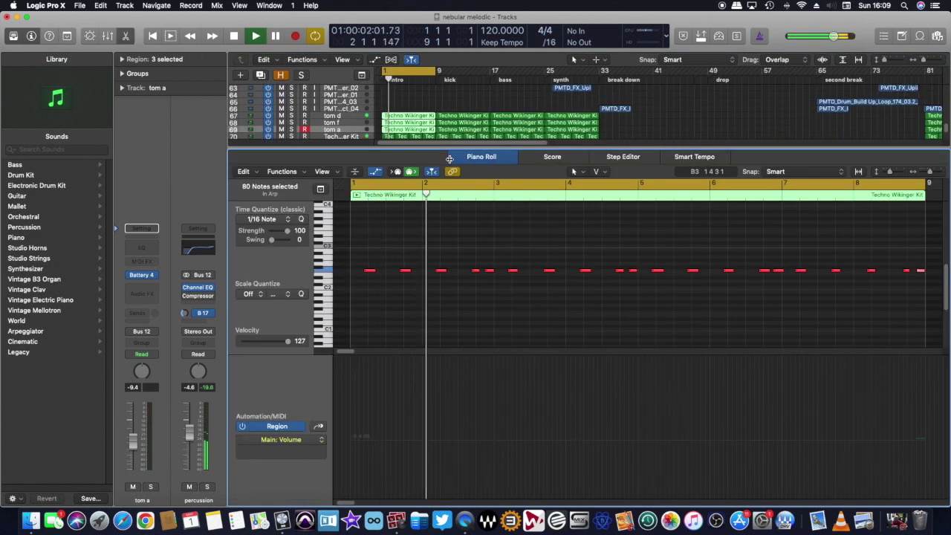
left_click(474, 157)
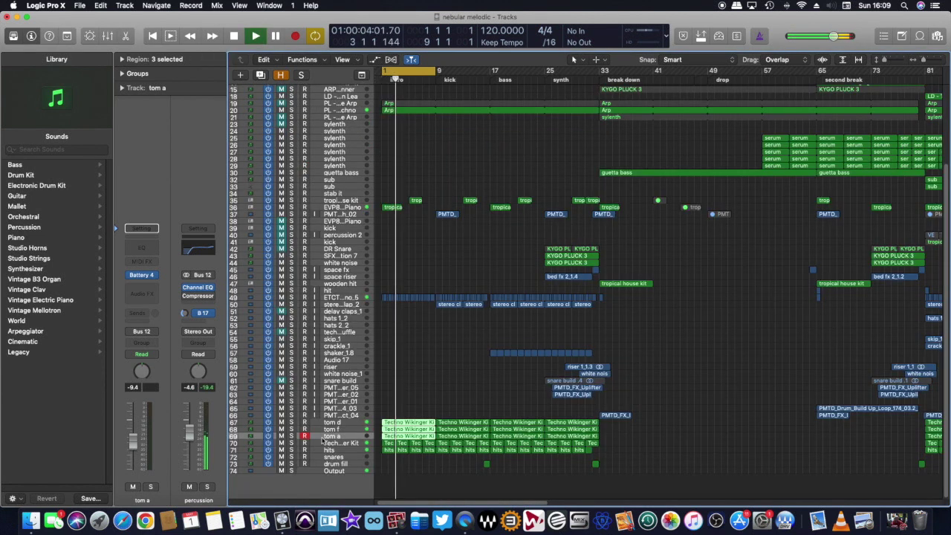
- Solo the tom d, tom f and tom a tracks, listen to them together, and check their channel strips
left_click(291, 436)
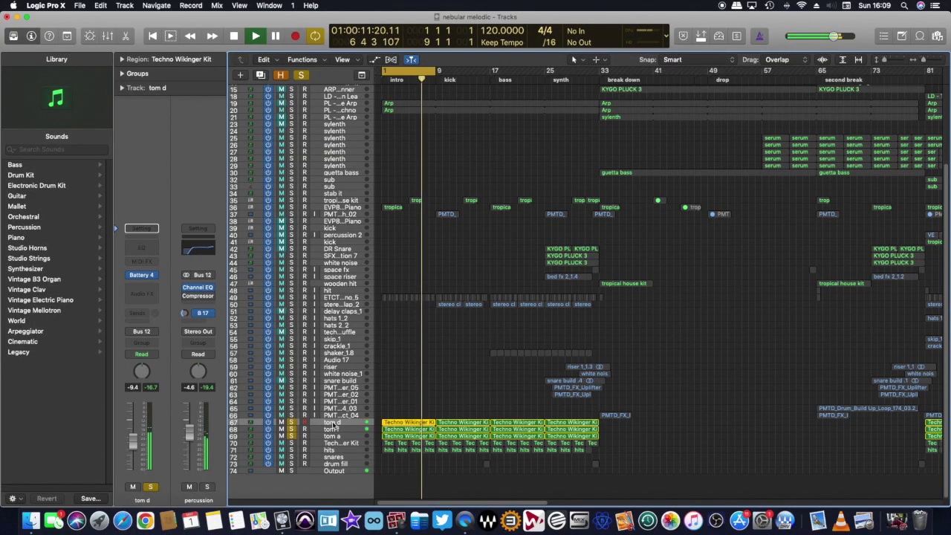
key("space")
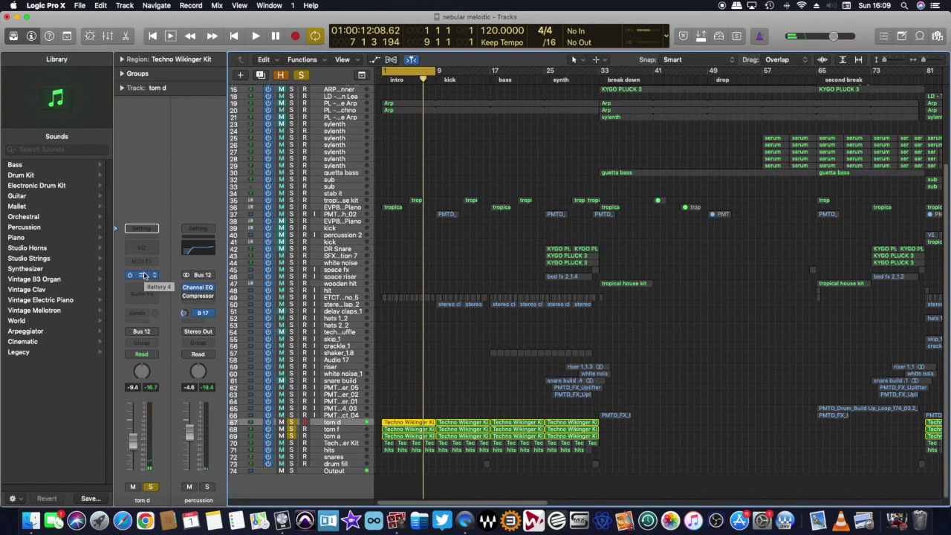
left_click(340, 429)
left_click(341, 438)
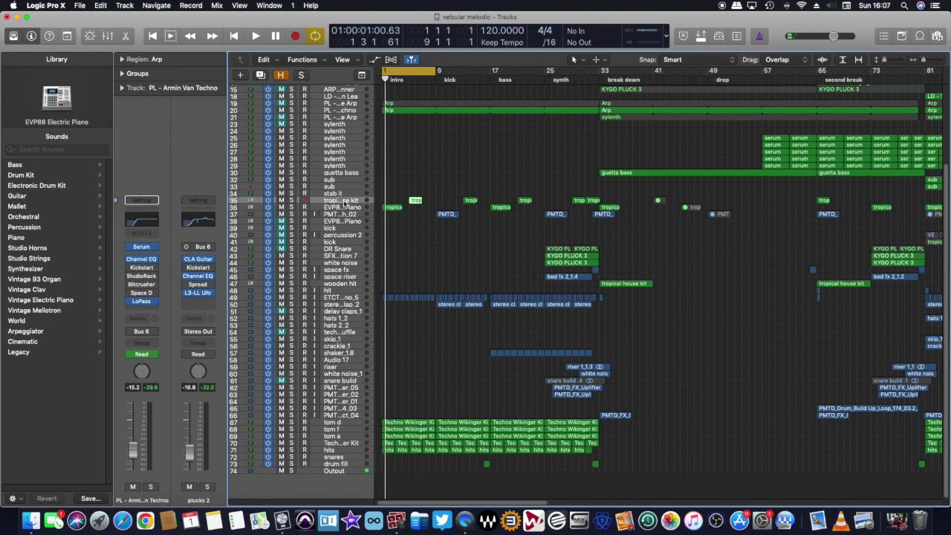
- Solo the tropical house kit track and start playback
left_click(291, 201)
key("space")
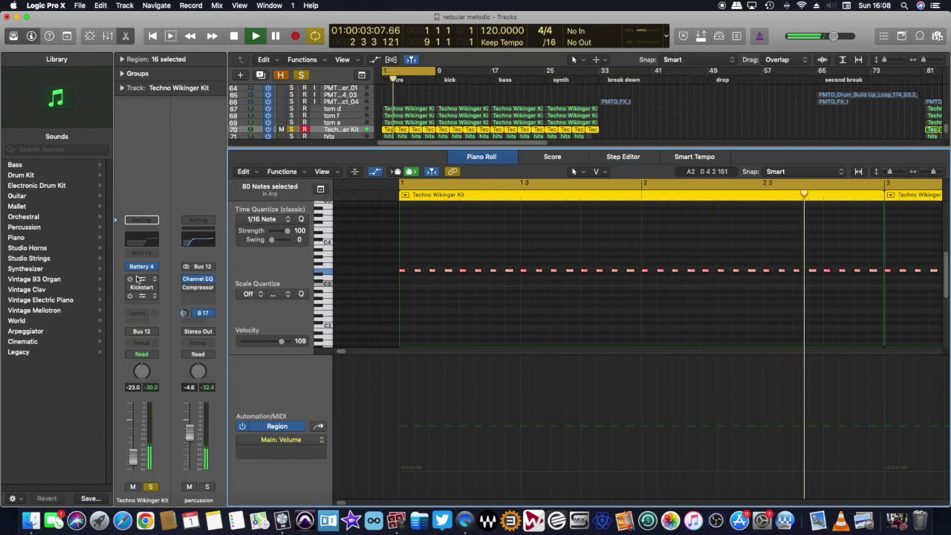
- Compare the soloed Techno Wikinger Kit pattern without and with its Channel EQ, leaving the EQ enabled
key("space")
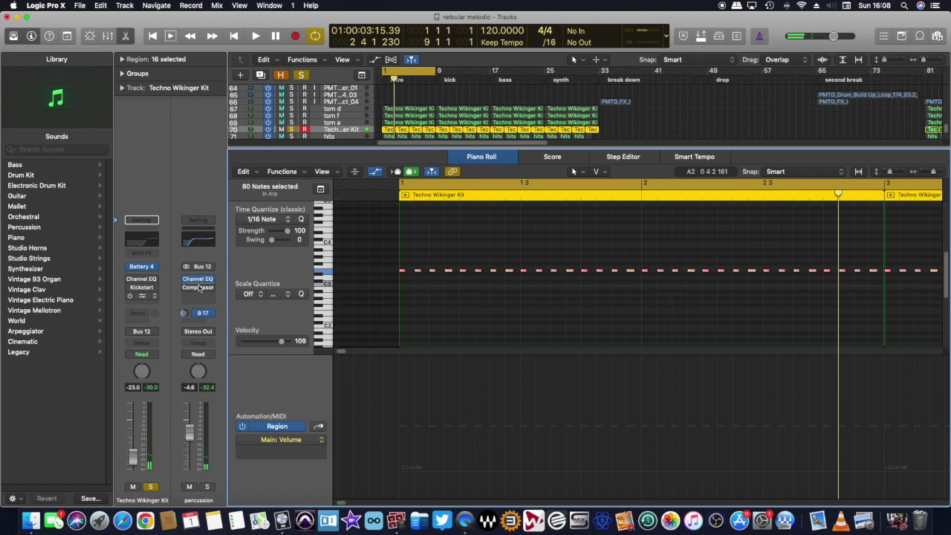
key("space")
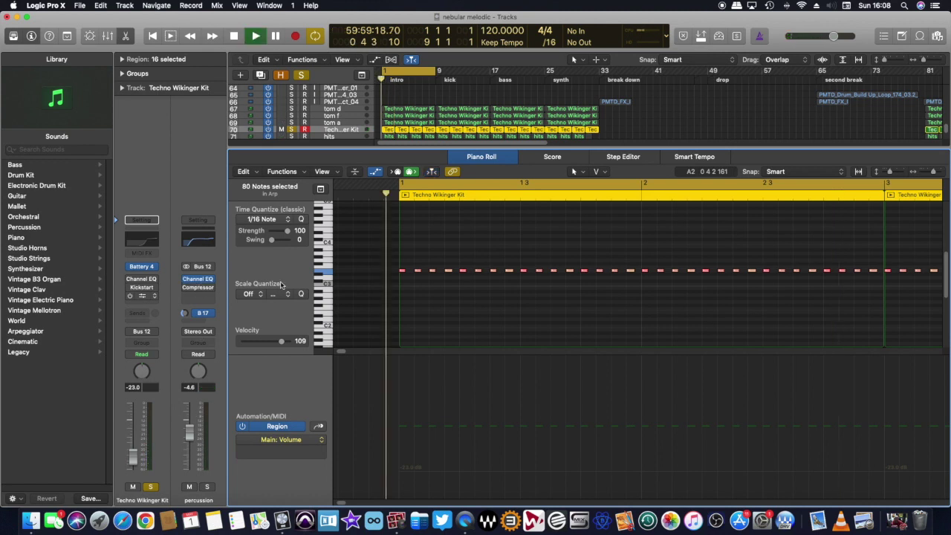
key("space")
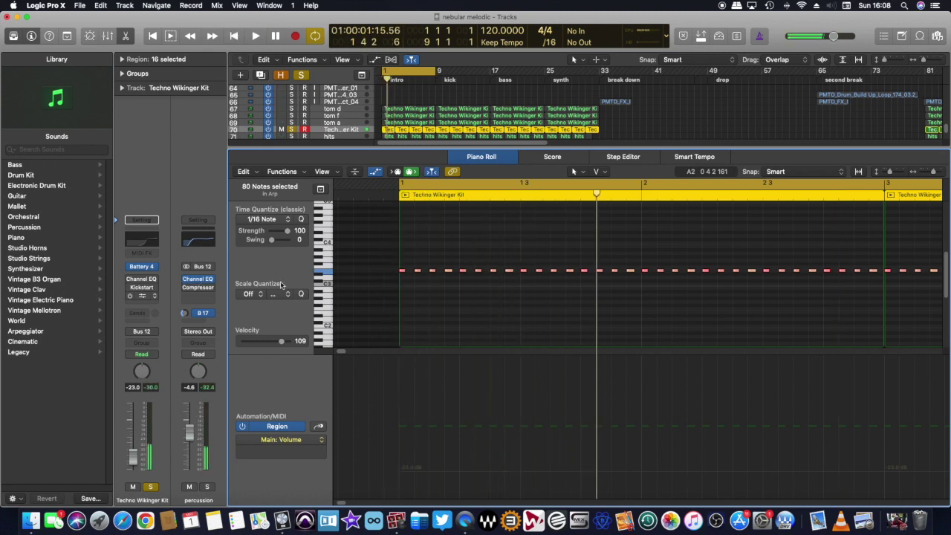
key("space")
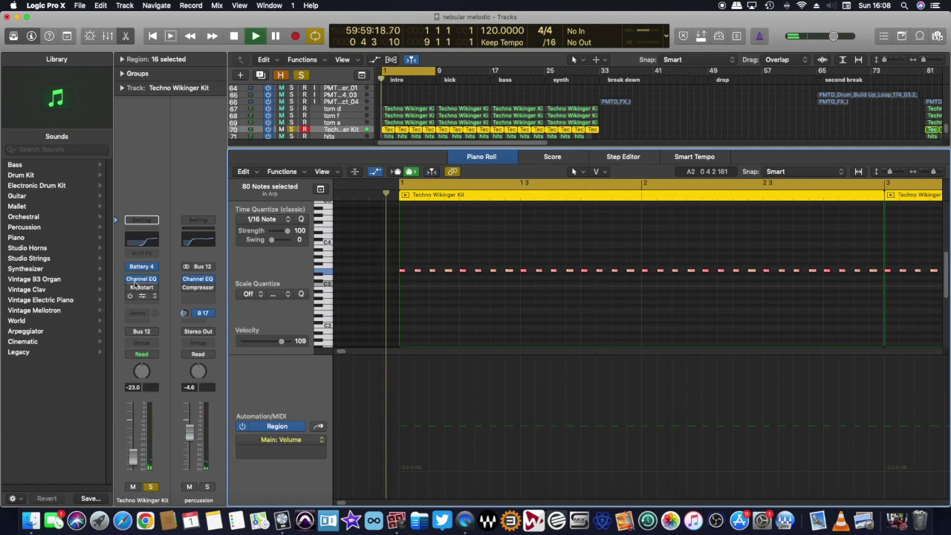
key("space")
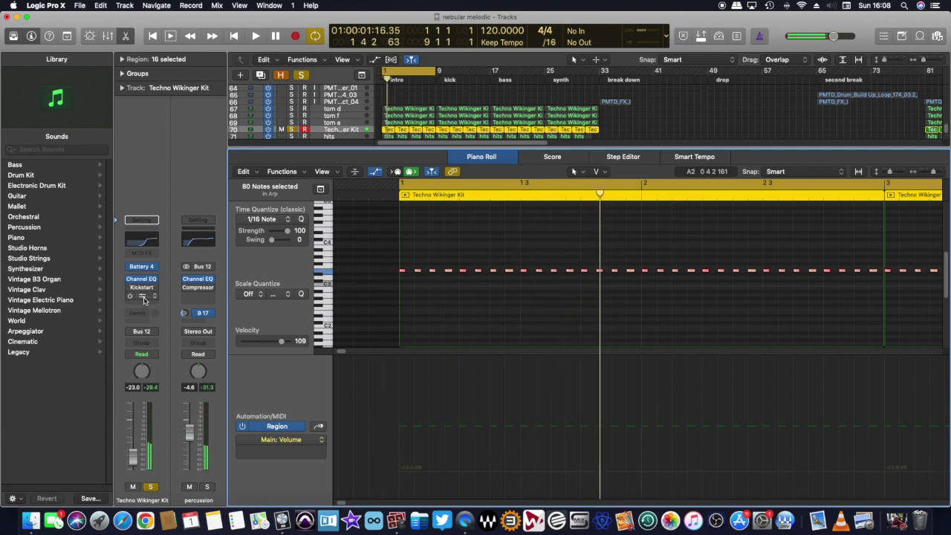
- Review the Techno Wikinger Kit's Stereo Delay settings, and audition the pattern with Kickstart enabled at the 1/4 rate
left_click(133, 297)
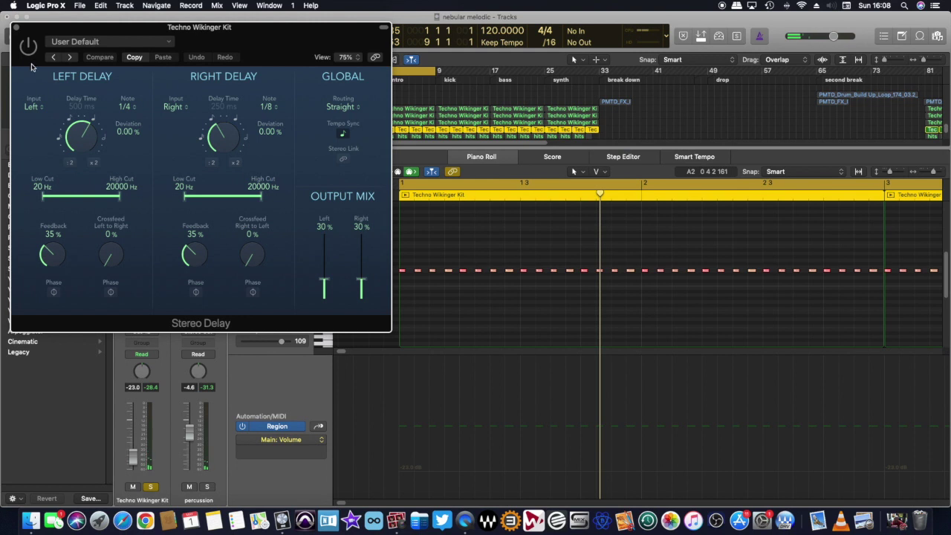
left_click(17, 28)
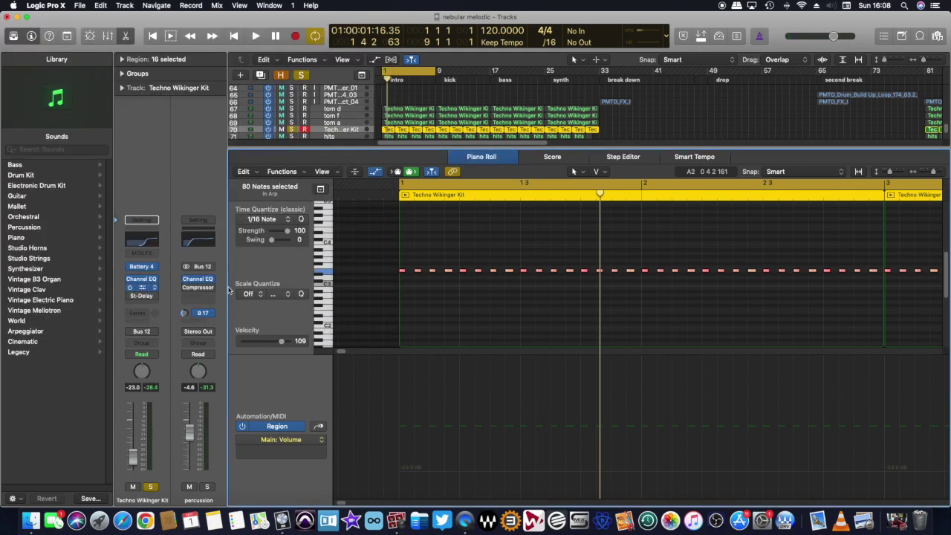
left_click(141, 287)
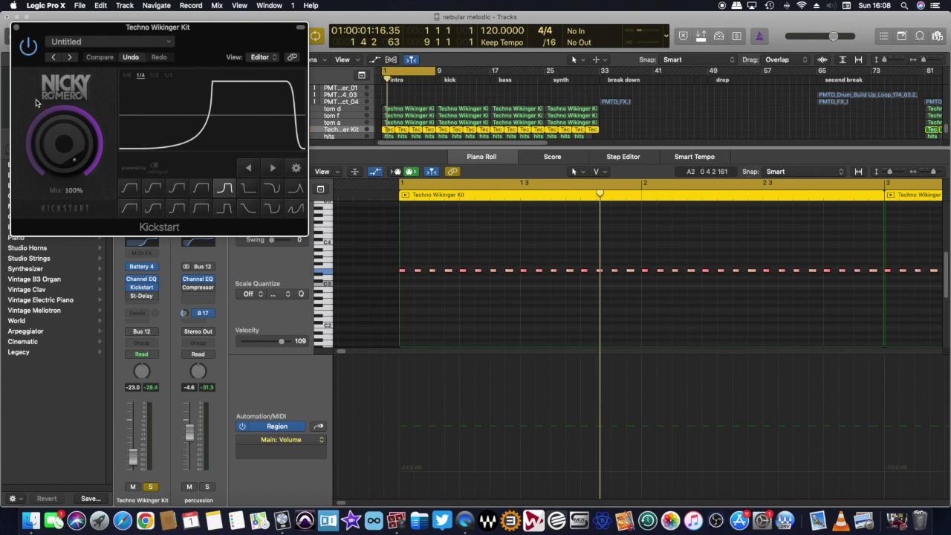
key("space")
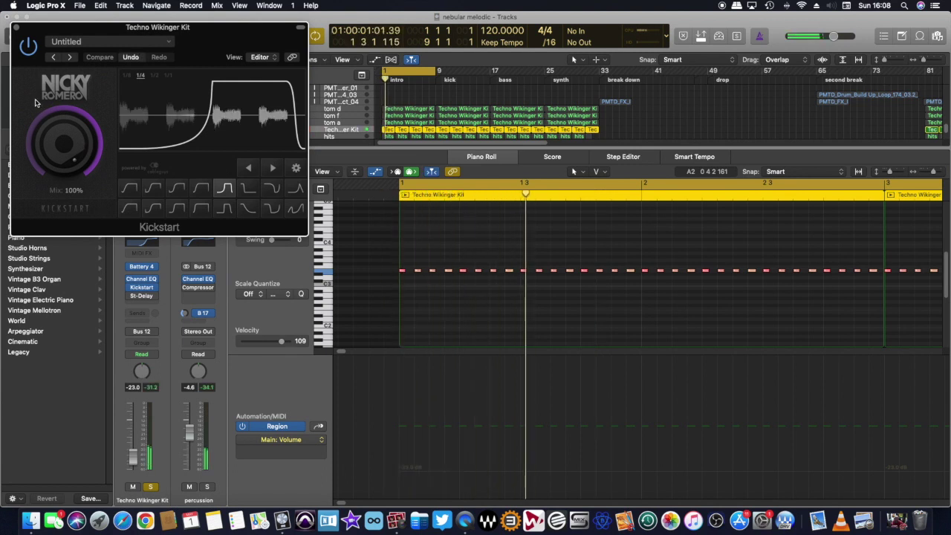
key("space")
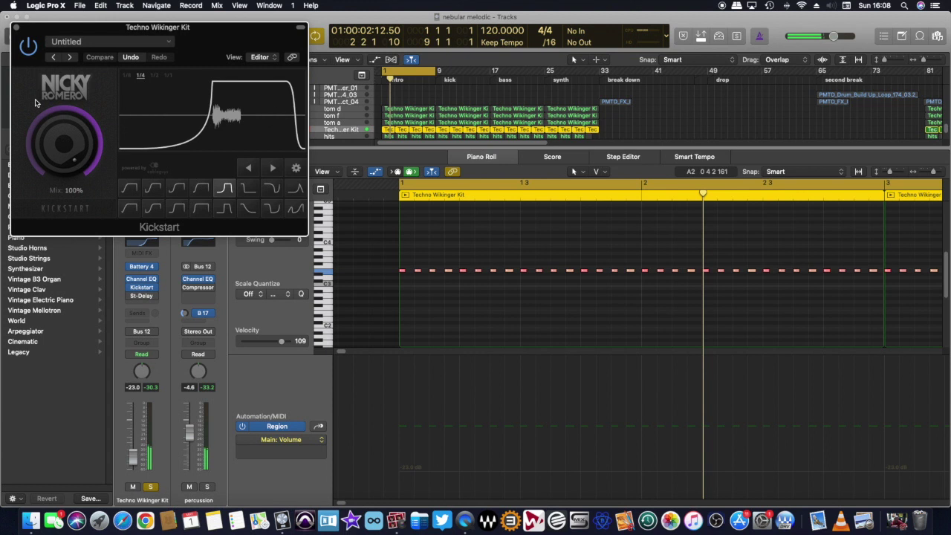
left_click(15, 28)
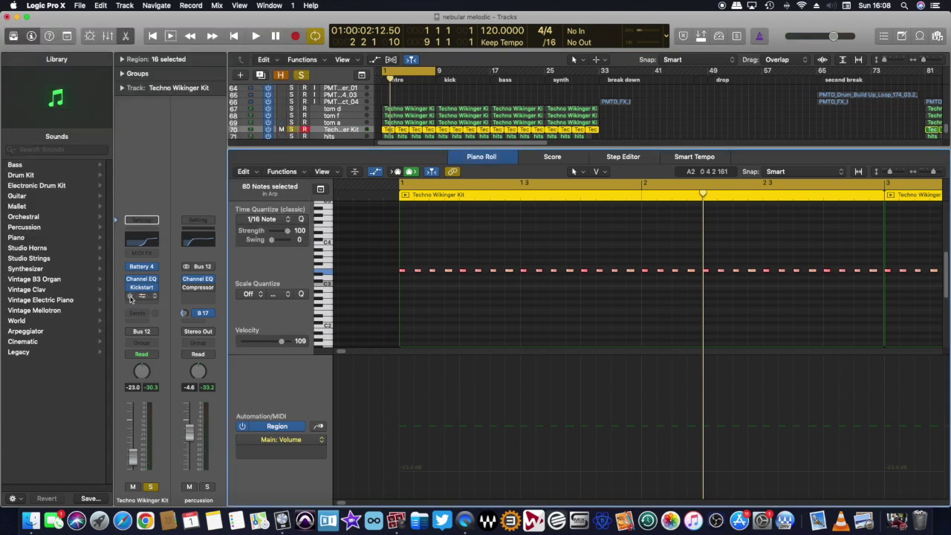
key("space")
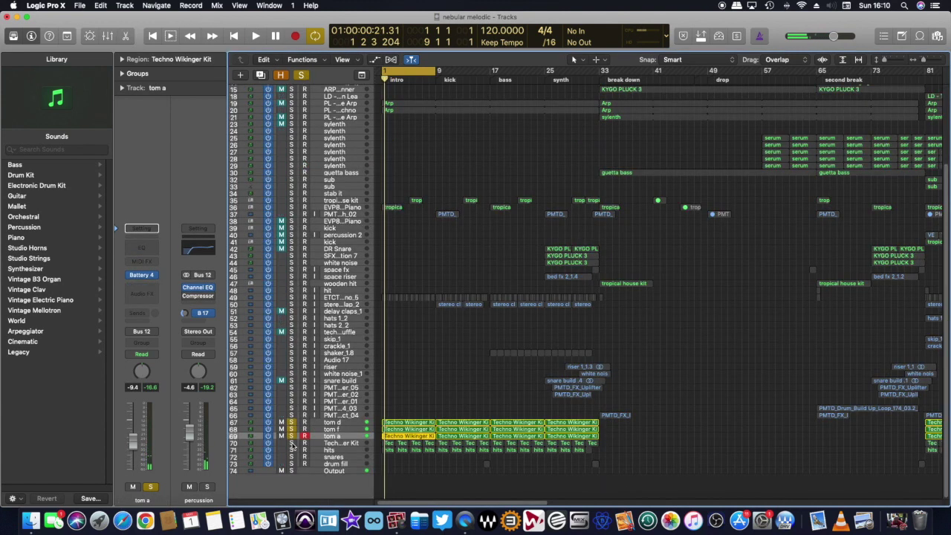
- Add the Techno Wikinger Kit and kick tracks to the soloed toms and play them together
left_click(291, 443)
key("space")
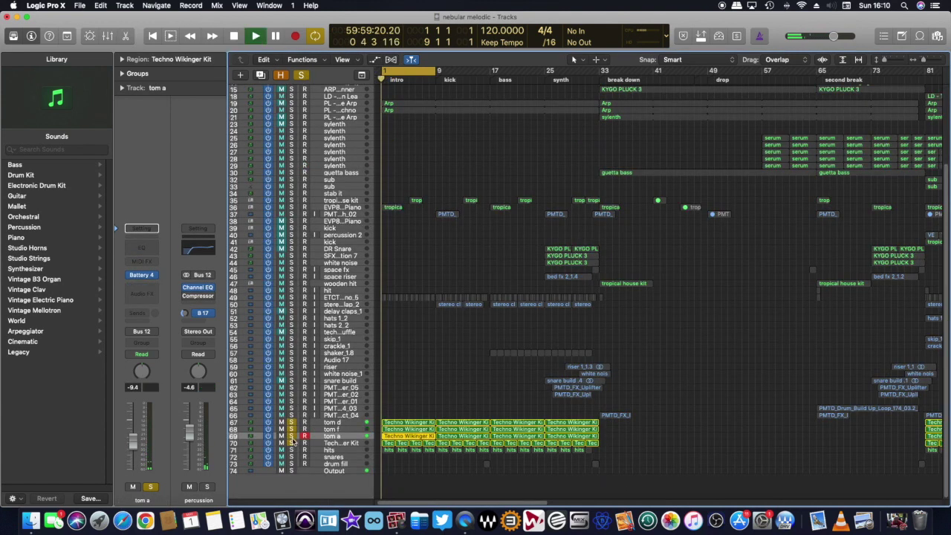
left_click(291, 297)
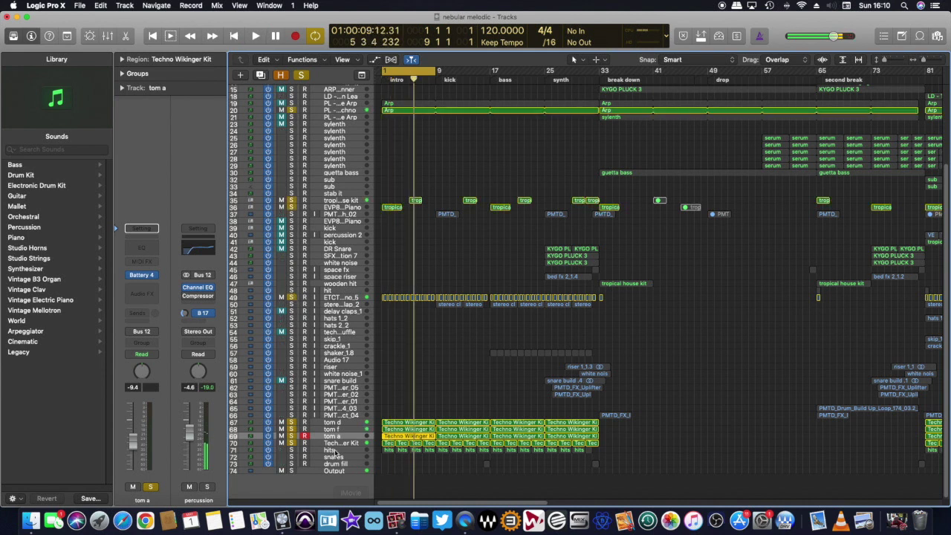
- Solo the hits track and audition the Rimshot Wave cell of its Big Wave Kit in Battery 4
left_click(327, 451)
left_click(291, 450)
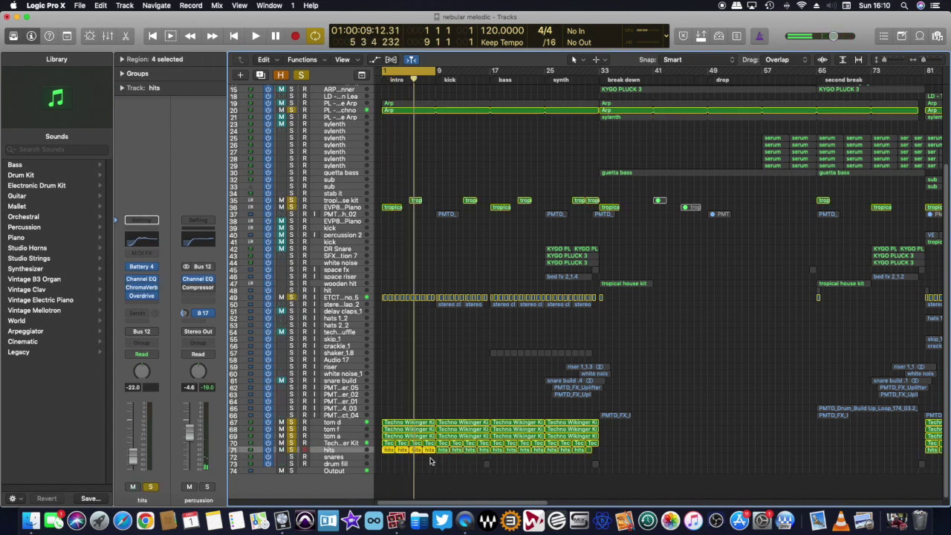
key("v")
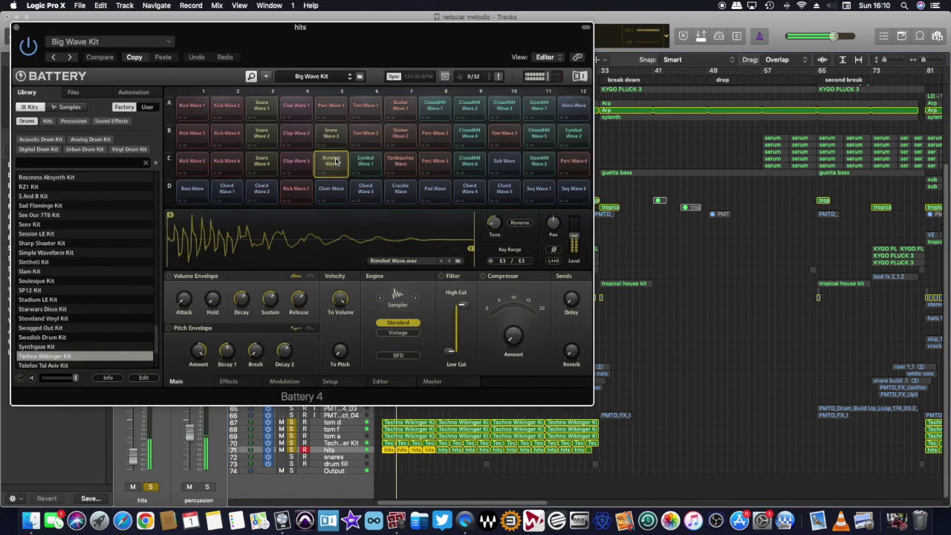
left_click(334, 161)
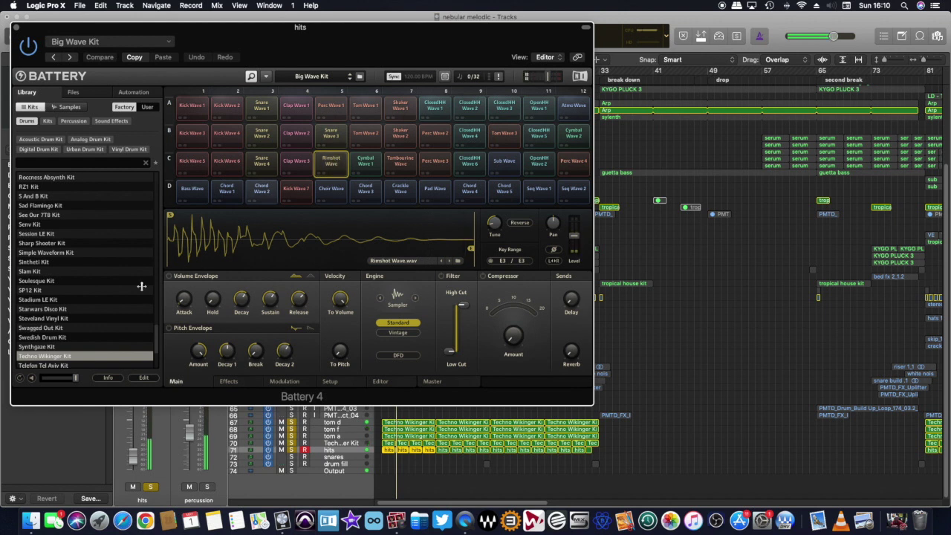
left_click(324, 169)
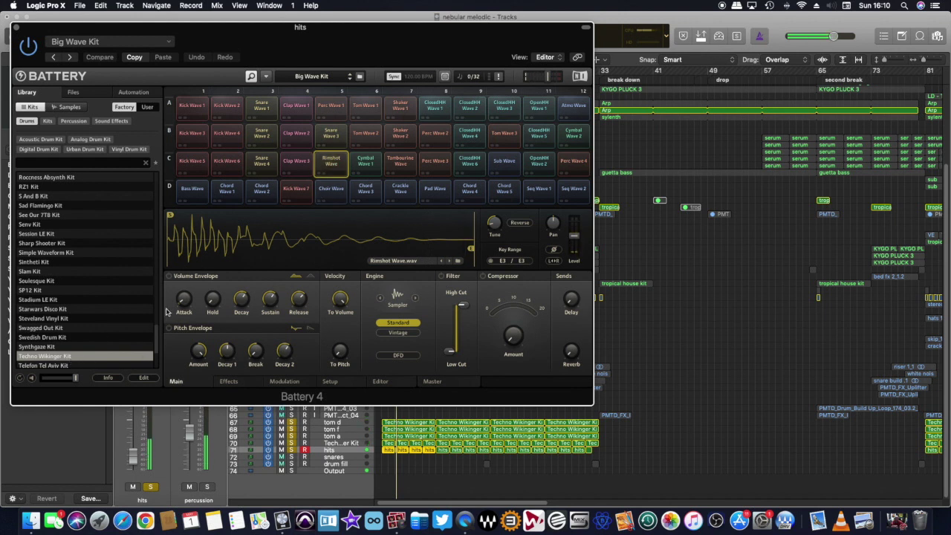
left_click(15, 29)
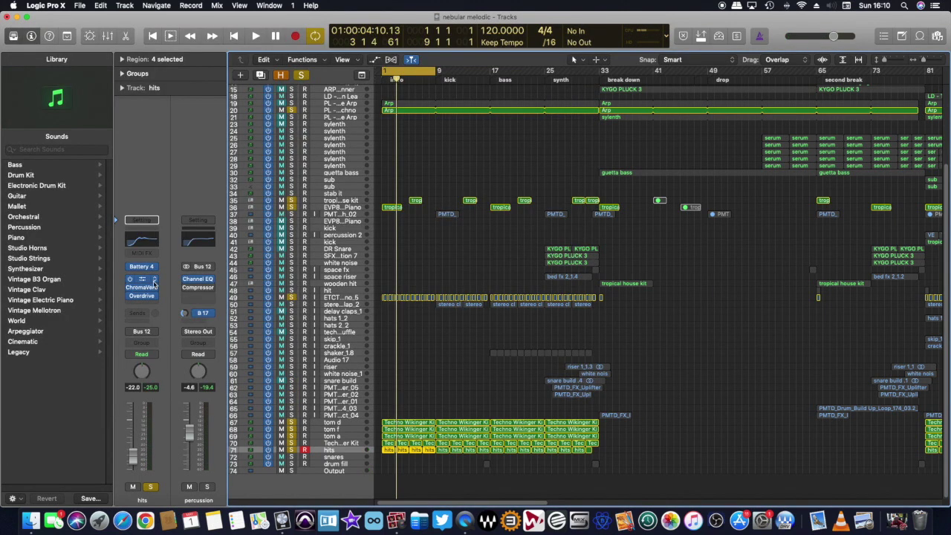
- Examine the Channel EQ curve and the ChromaVerb Orchestra Chamber settings on the hits track
left_click(153, 282)
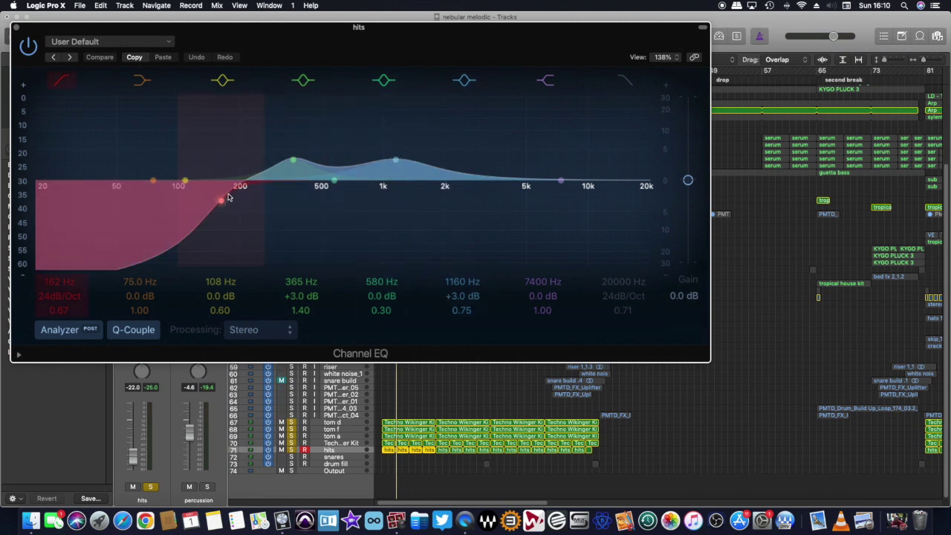
left_click(16, 28)
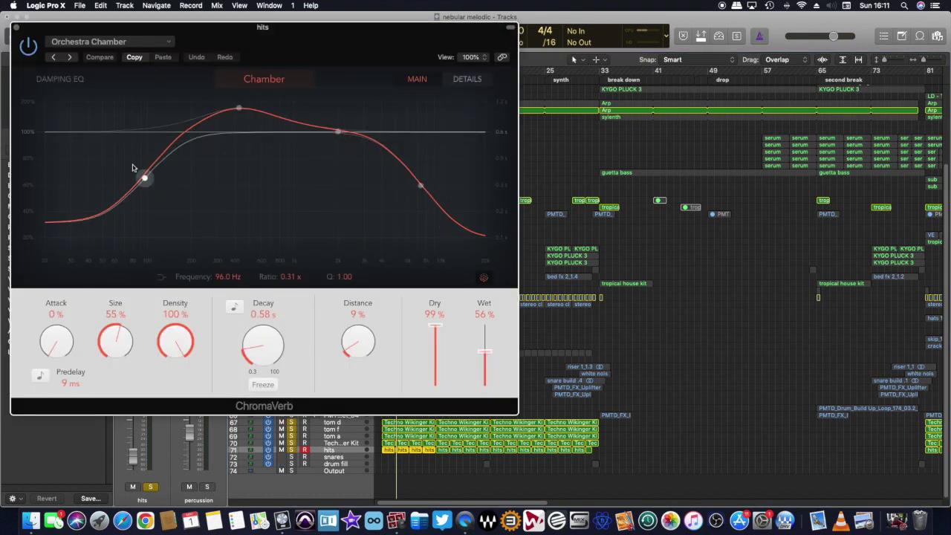
left_click(14, 28)
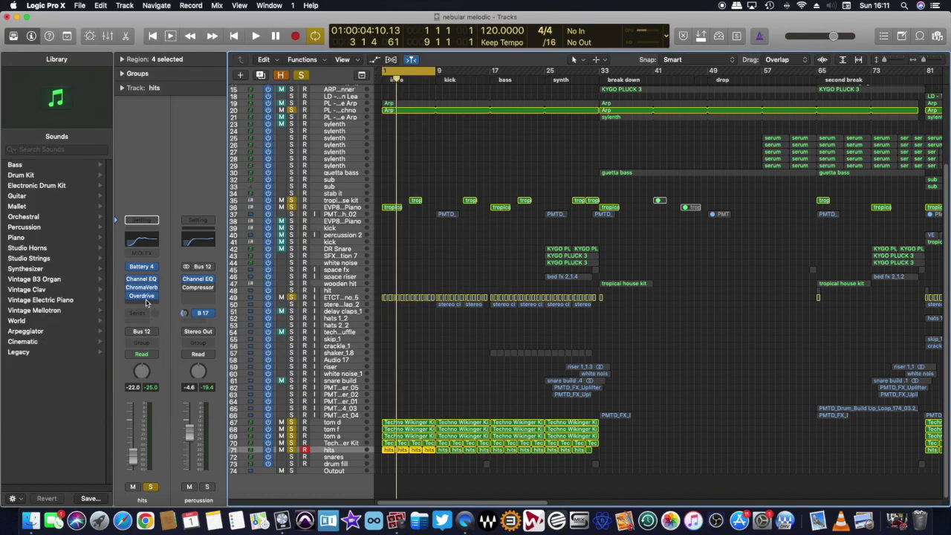
- Review the Overdrive settings on the hits track
left_click(143, 297)
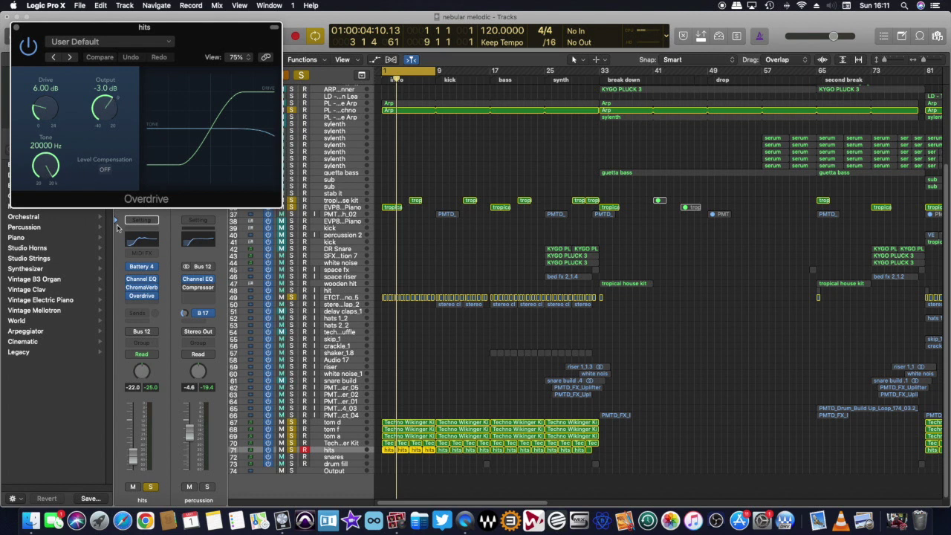
left_click(15, 28)
- Move the cycle range to the kick section at bar 9, and solo and audition the PMTD_Crash_02 track there
left_click_drag(409, 71, 464, 71)
left_click(333, 214)
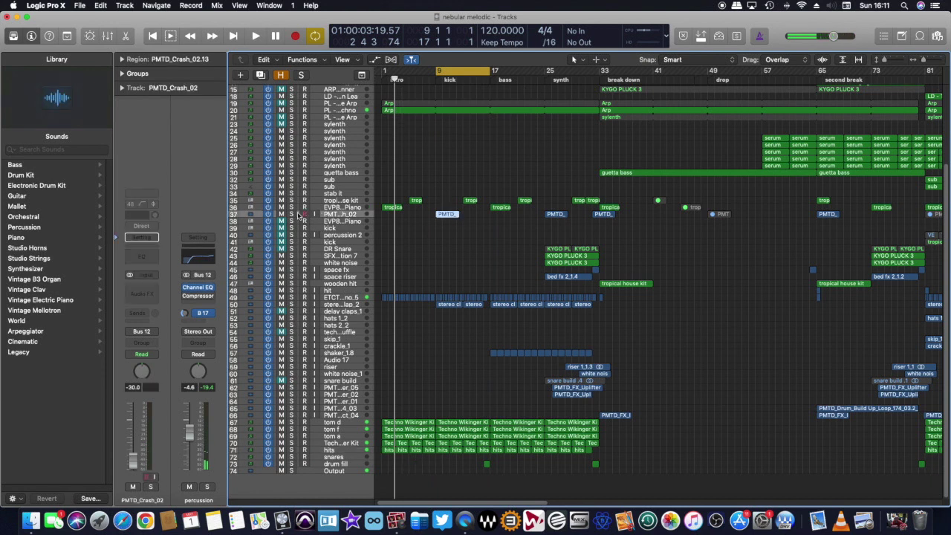
left_click(292, 214)
key("space")
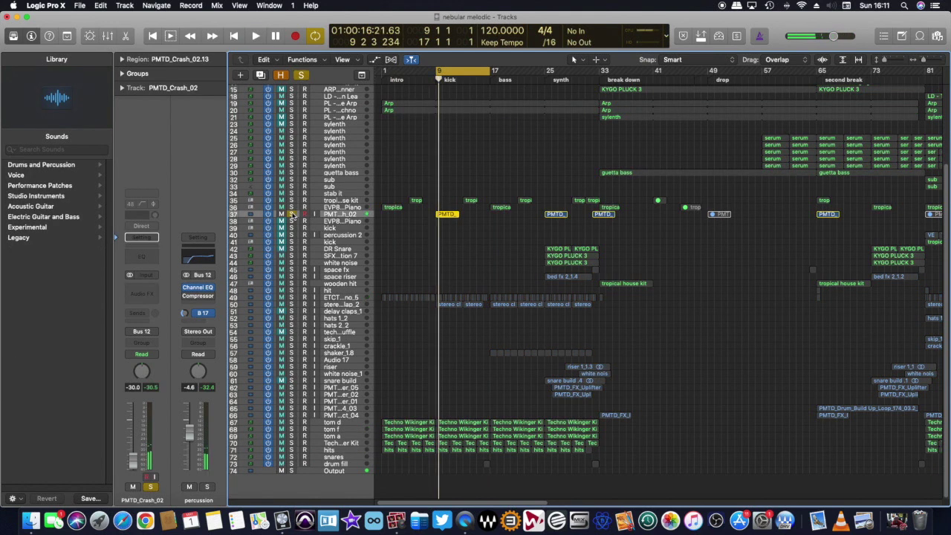
left_click(292, 214)
key("space")
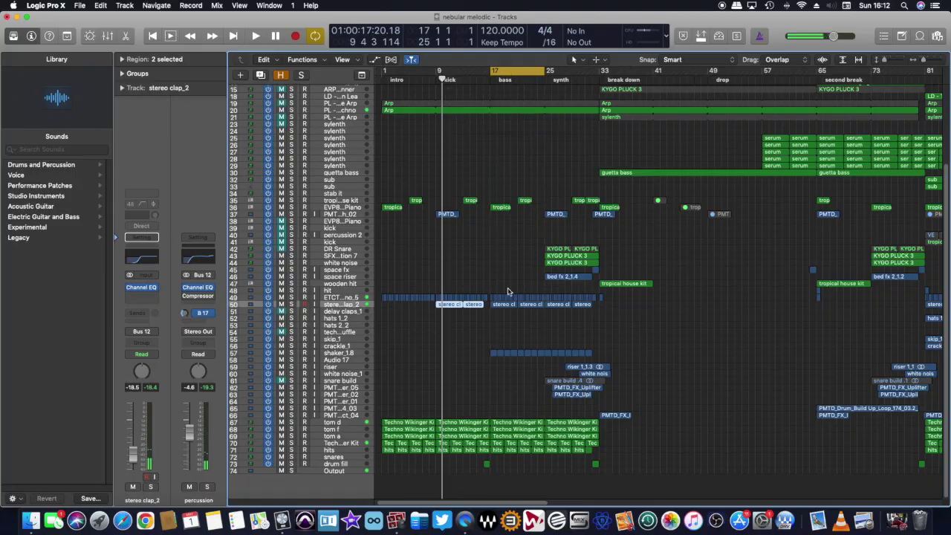
- Solo the shaker_1.8 track and play it through the bass section
left_click(348, 355)
left_click(291, 353)
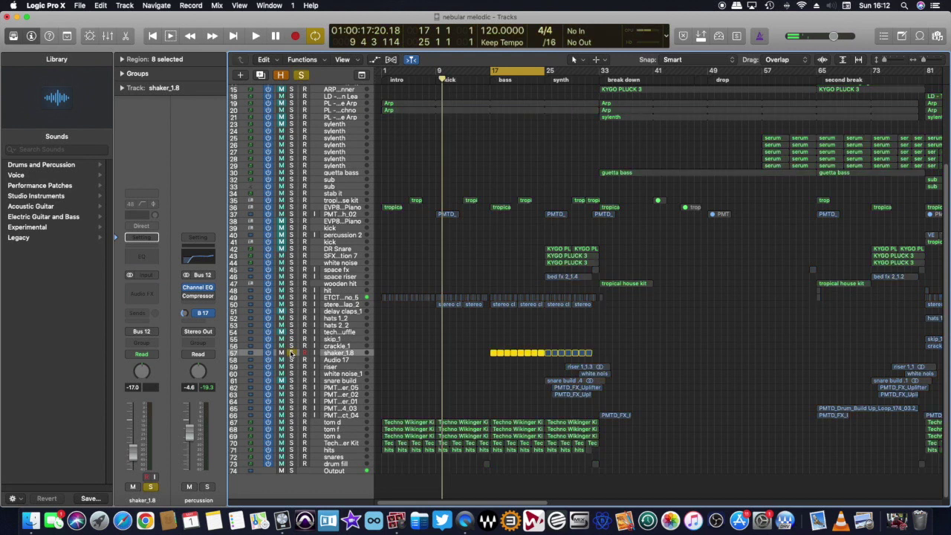
key("space")
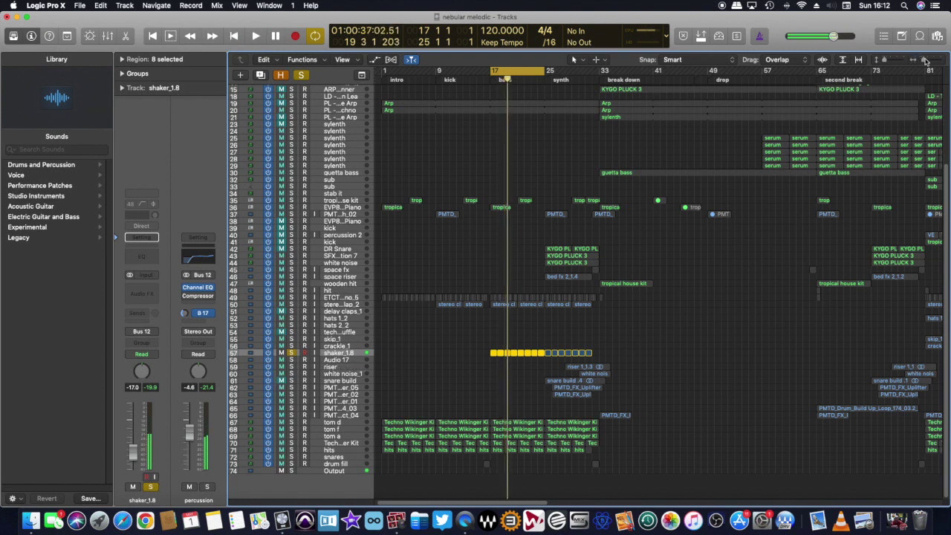
left_click_drag(922, 59, 927, 59)
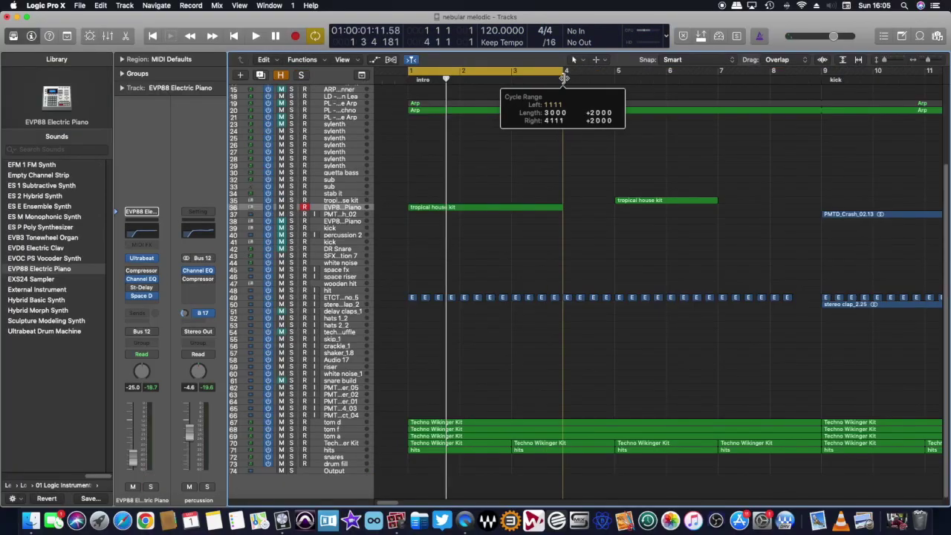
- Solo the PL - Armin Van Techno track and audition its Arp region alongside its notes in the Piano Roll
left_click(291, 110)
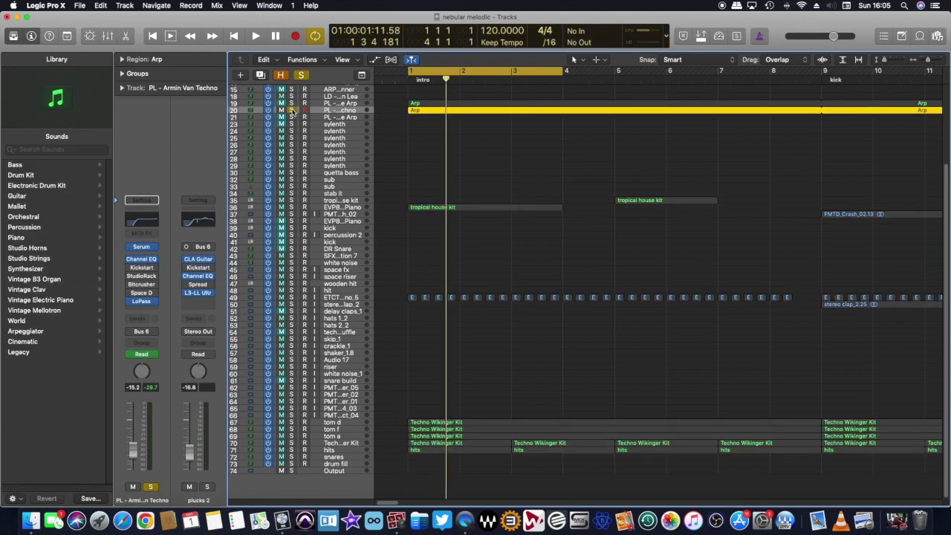
key("space")
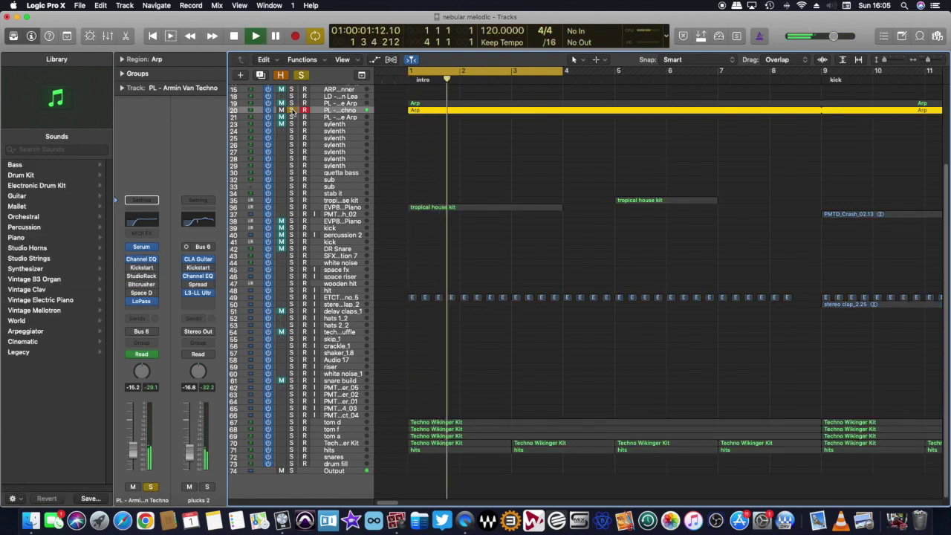
key("space")
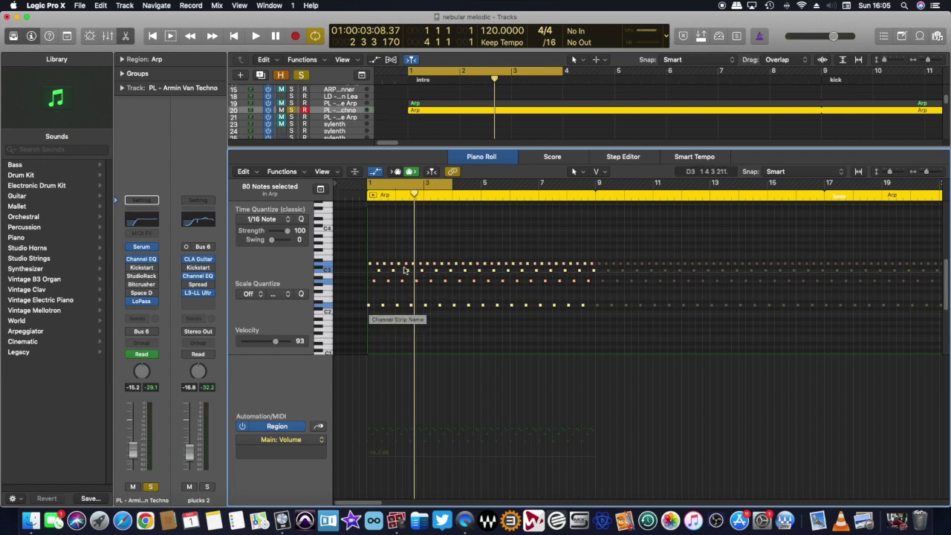
key("Return")
key("space")
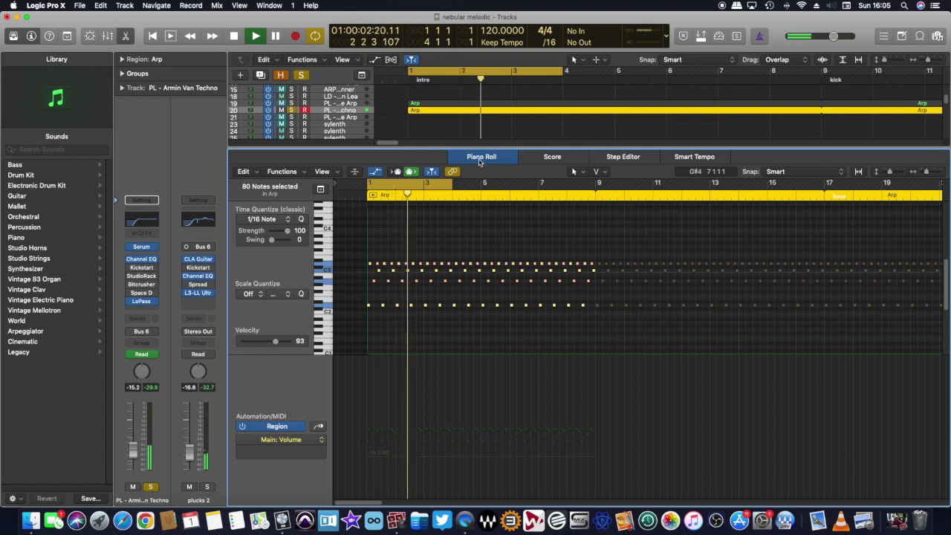
- Examine the frequency automation of the PL - Armin Van Techno track across the arrangement, and play the arp again
key("p")
key("a")
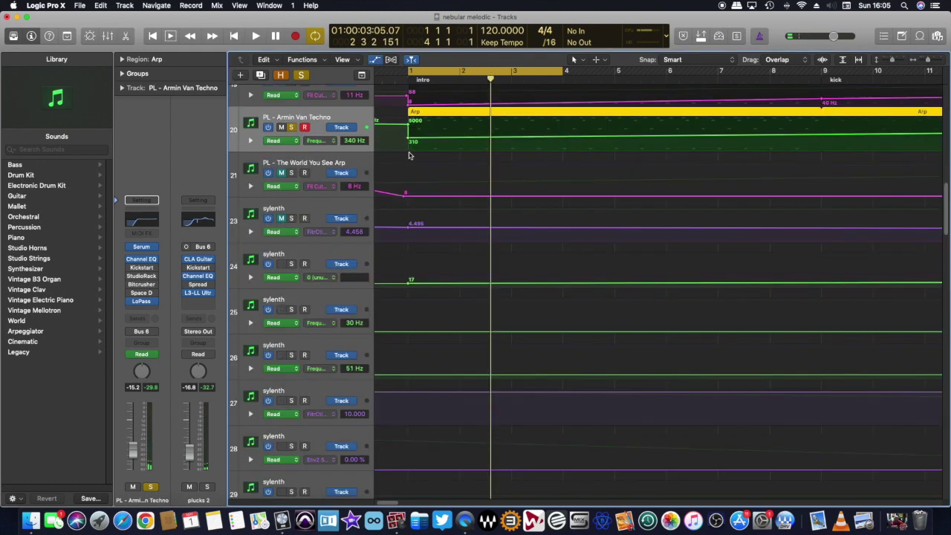
left_click_drag(927, 63, 919, 61)
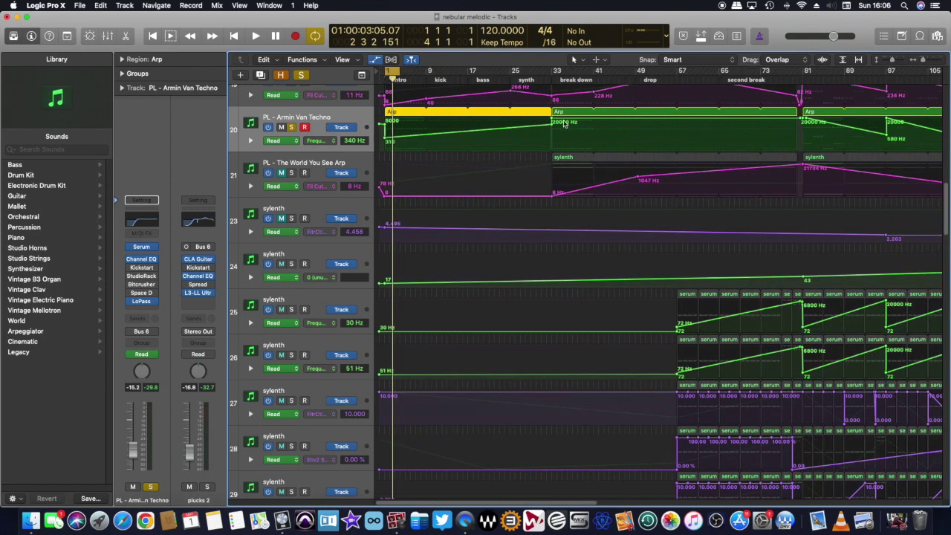
mouse_move(920, 63)
left_mouse_down()
mouse_move(928, 61)
mouse_move(920, 61)
left_mouse_up()
key("space")
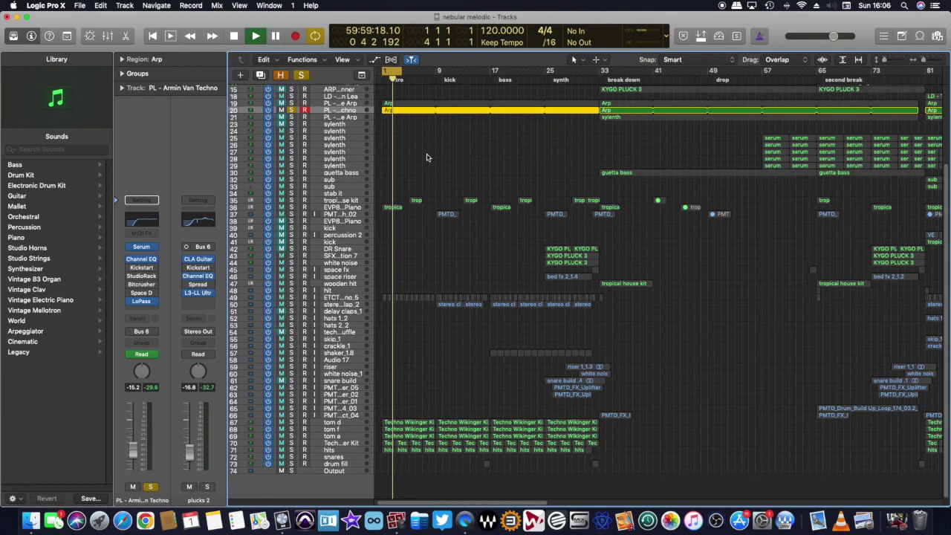
- Inspect the Arp track's Serum instrument and locate its preset's Evolution Of Sound Paradox folder in the preset list
left_click(149, 247)
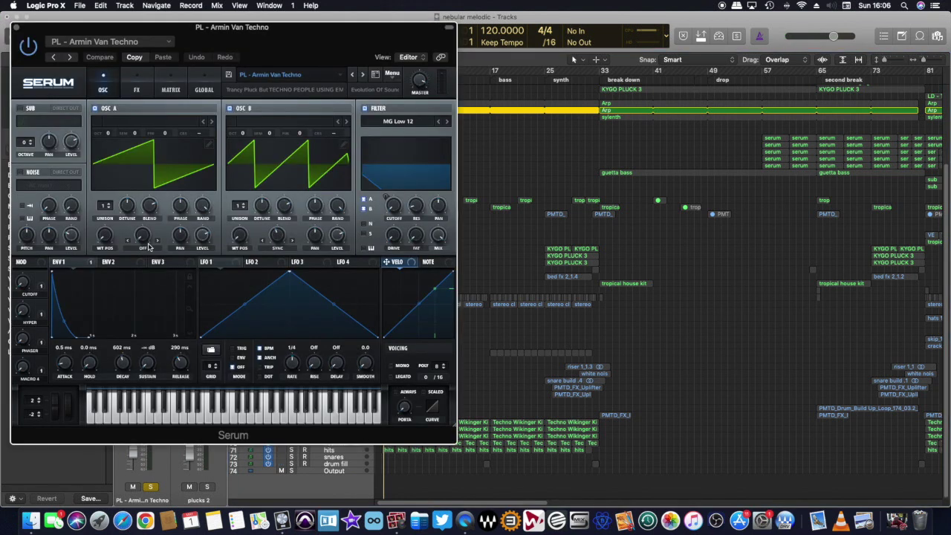
left_click(261, 88)
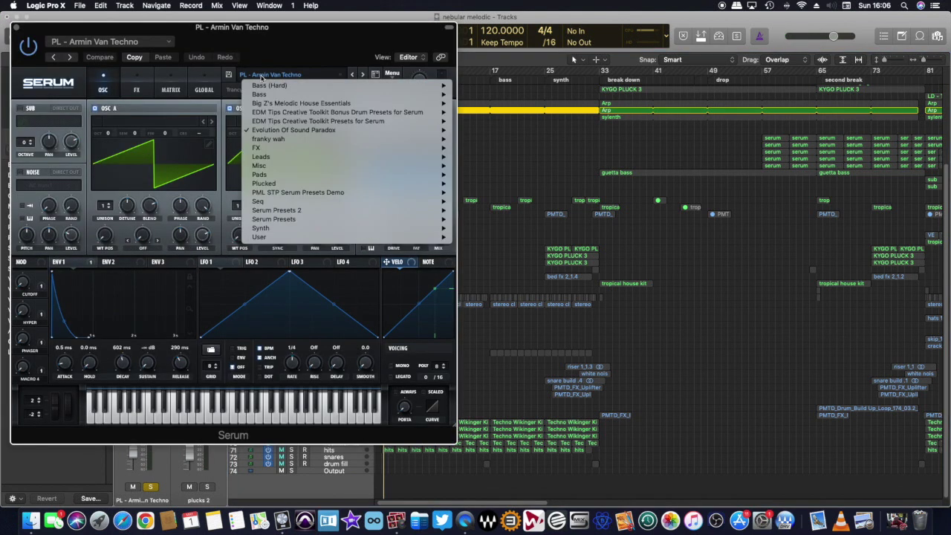
mouse_move(295, 132)
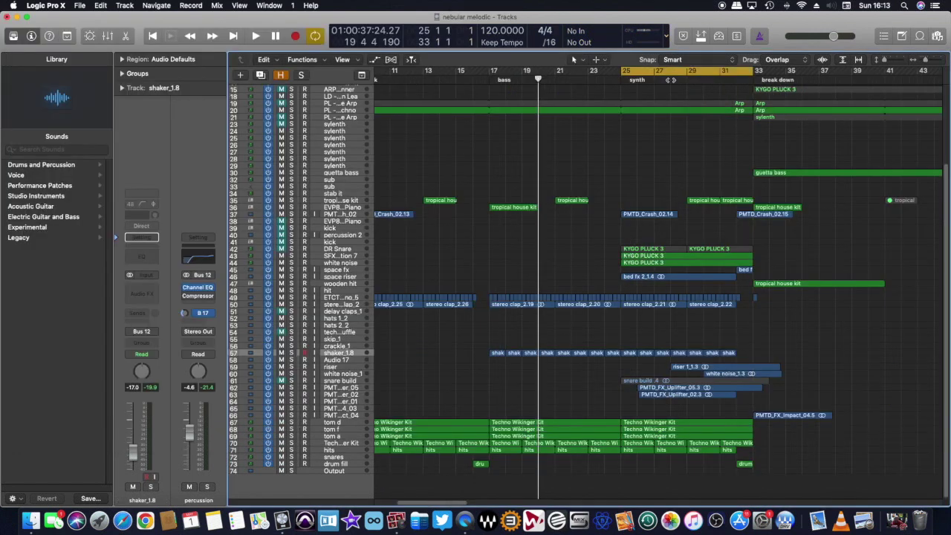
- Play the synth section, and solo the space riser track to audition its bed fx 2_1.4 waveform enlarged
key("space")
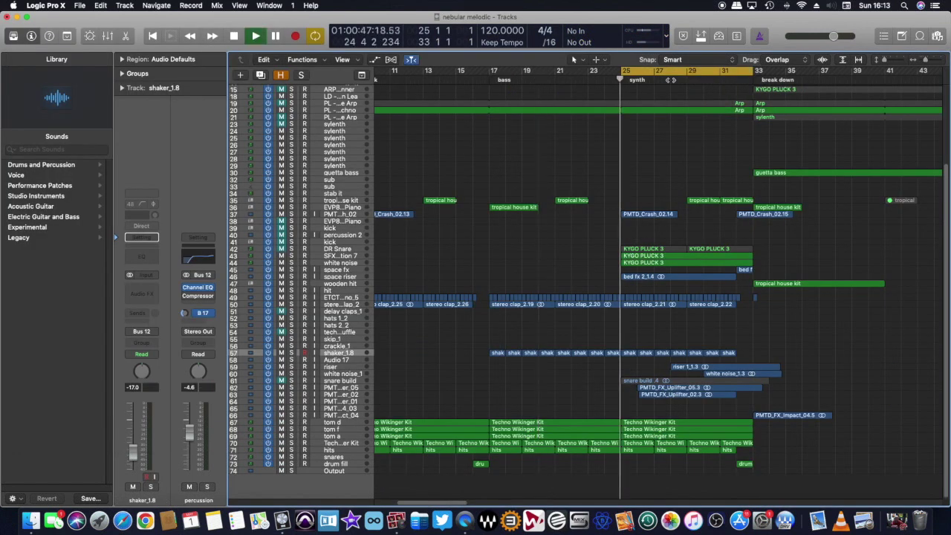
left_click(342, 277)
left_click(291, 276)
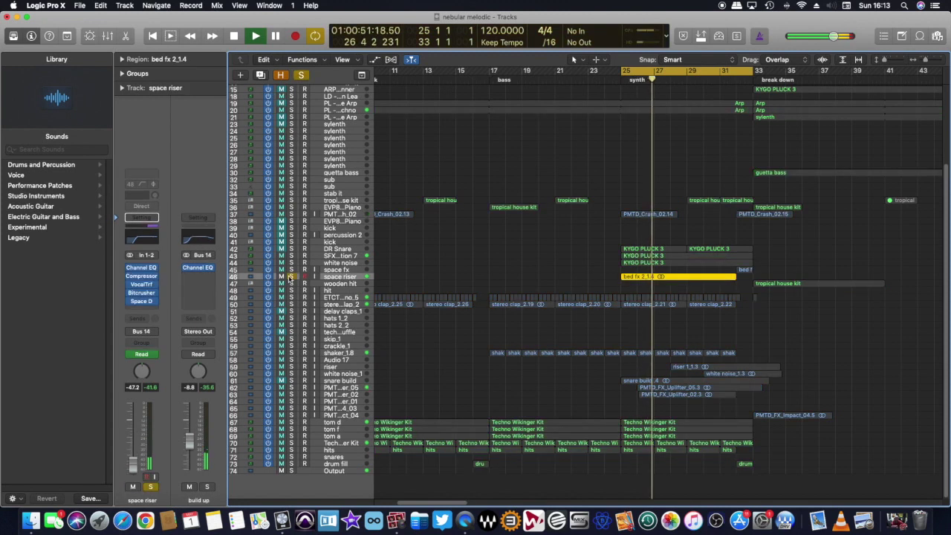
left_click(892, 60)
left_click_drag(892, 59, 930, 61)
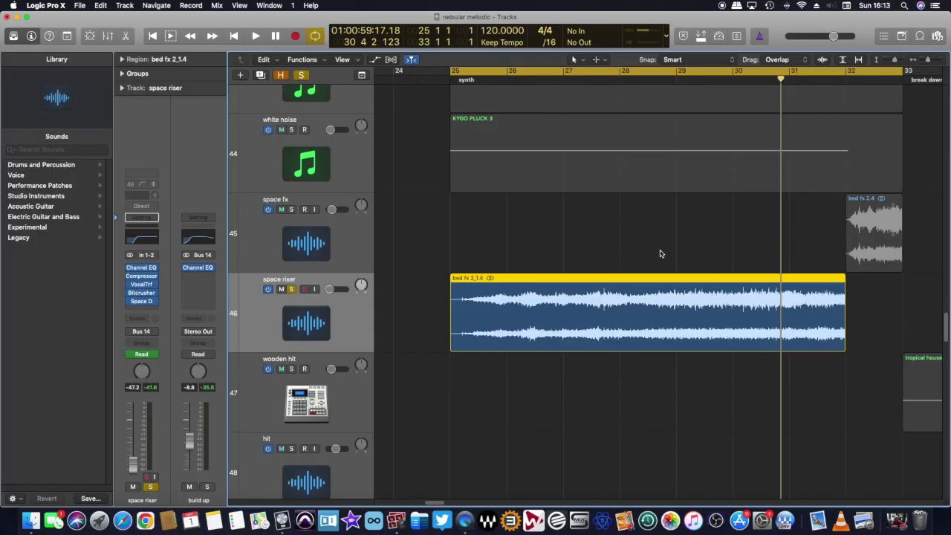
key("space")
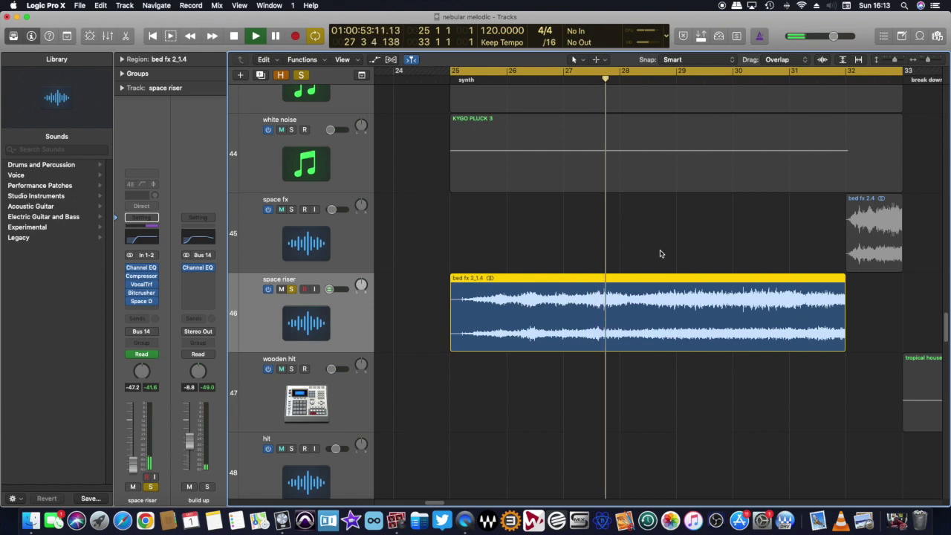
- Review the Vocal Transformer, Bitcrusher and Space Designer settings on the space riser track
left_click(143, 287)
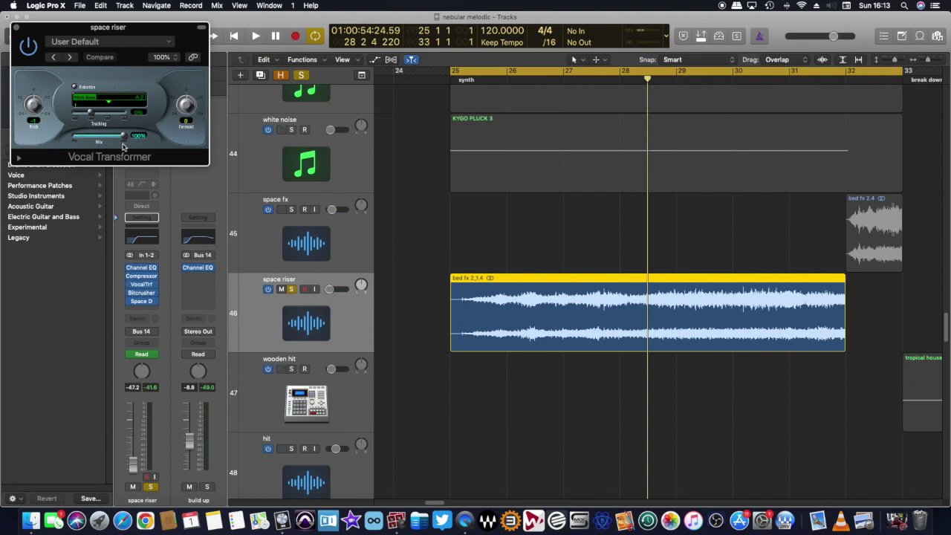
left_click(17, 27)
left_click(142, 293)
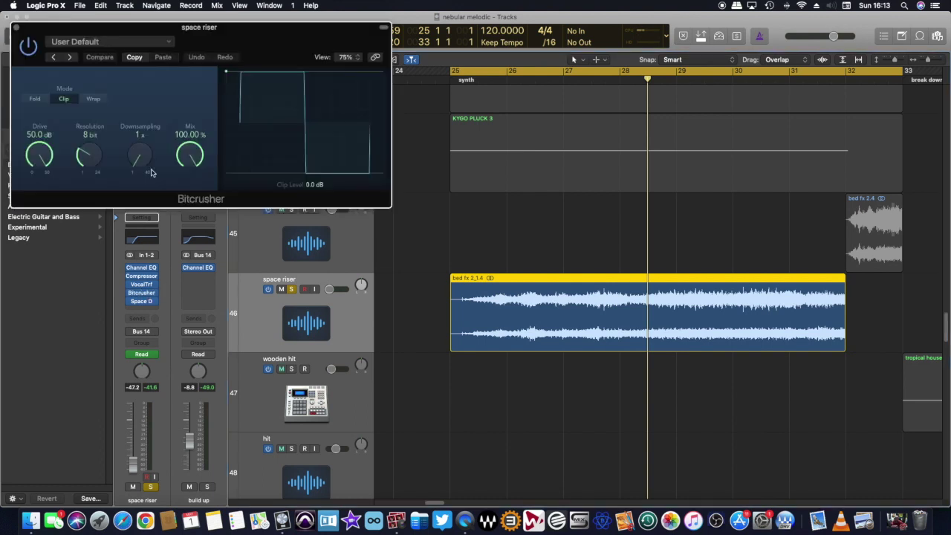
left_click(17, 28)
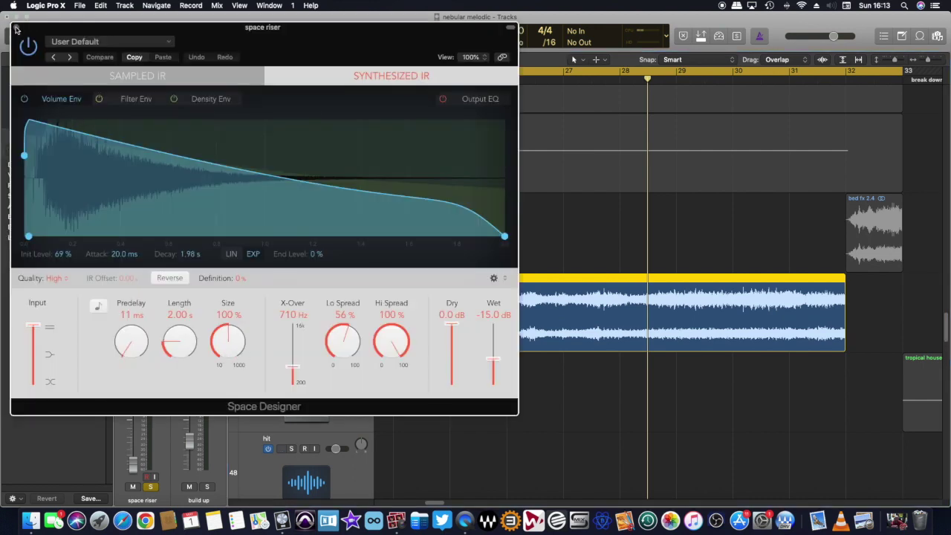
left_click(17, 27)
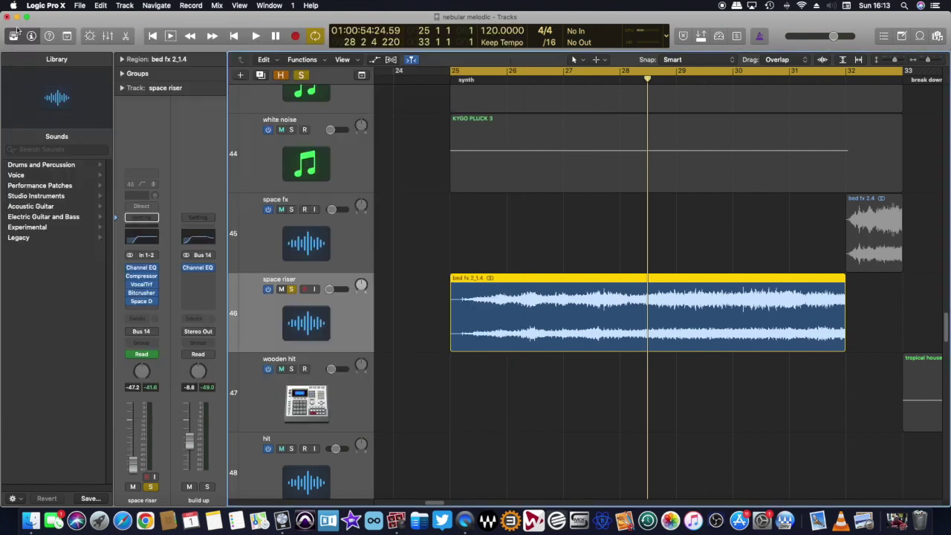
- Replay the space riser, and solo and audition the white noise track's sustained note in the synth section
key("space")
key("z")
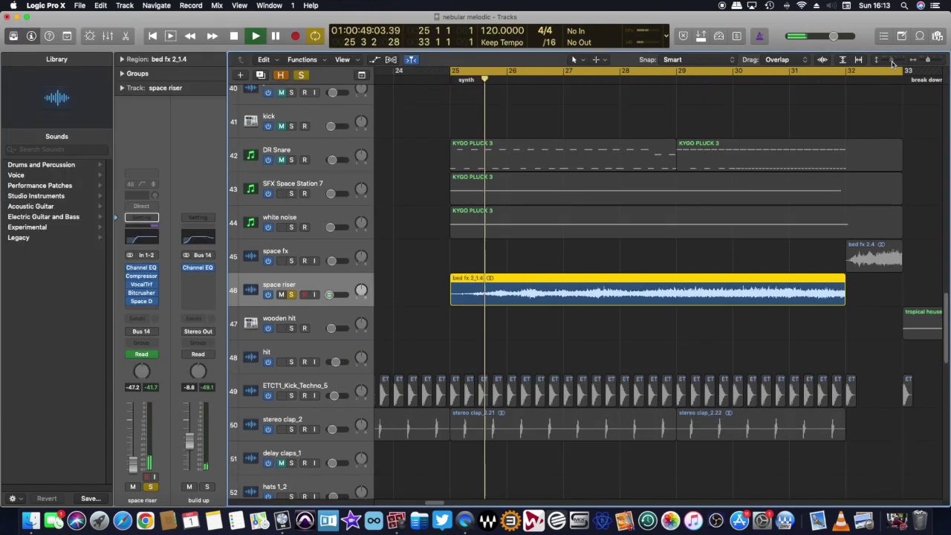
key("space")
left_click(340, 238)
key("space")
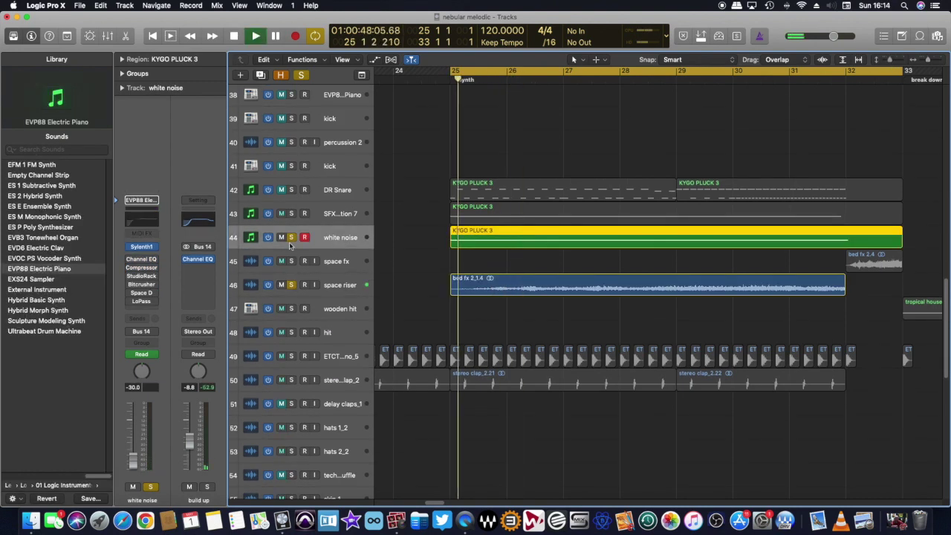
key("z")
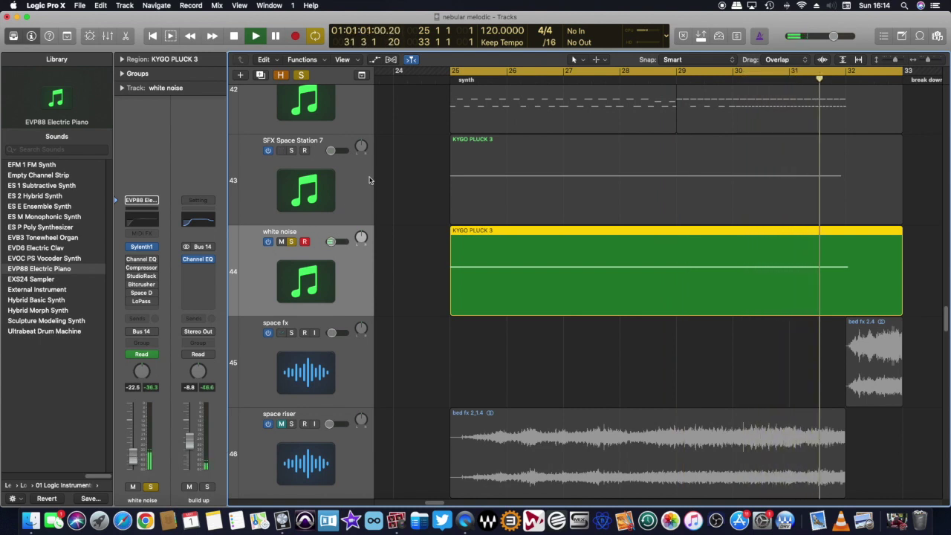
key("space")
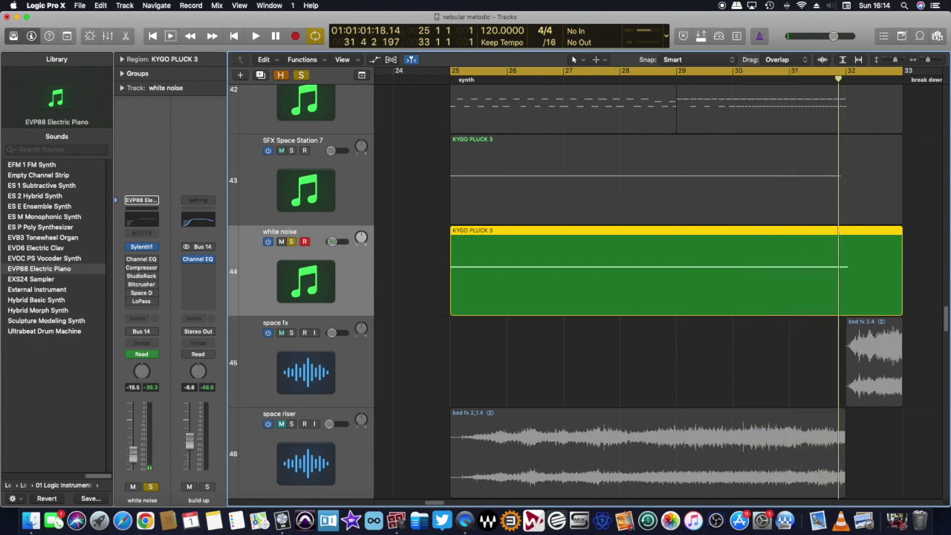
- Switch the solo from white noise to the SFX Space Station 7 track and play it
left_click(290, 151)
left_click(291, 241)
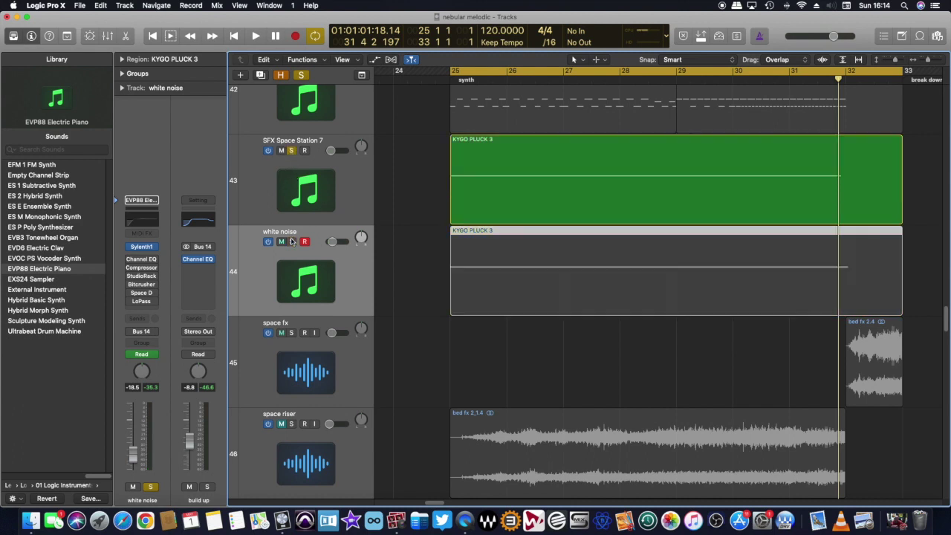
key("space")
key("Up")
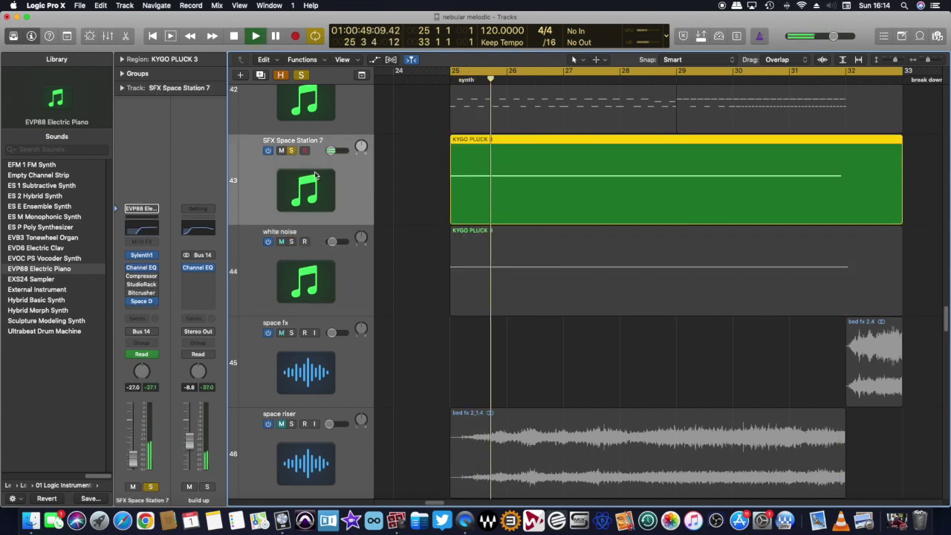
- Inspect the Sylenth1 instrument on the SFX track and locate preset 379: SFX Space Station 7 in its preset list
left_click(141, 255)
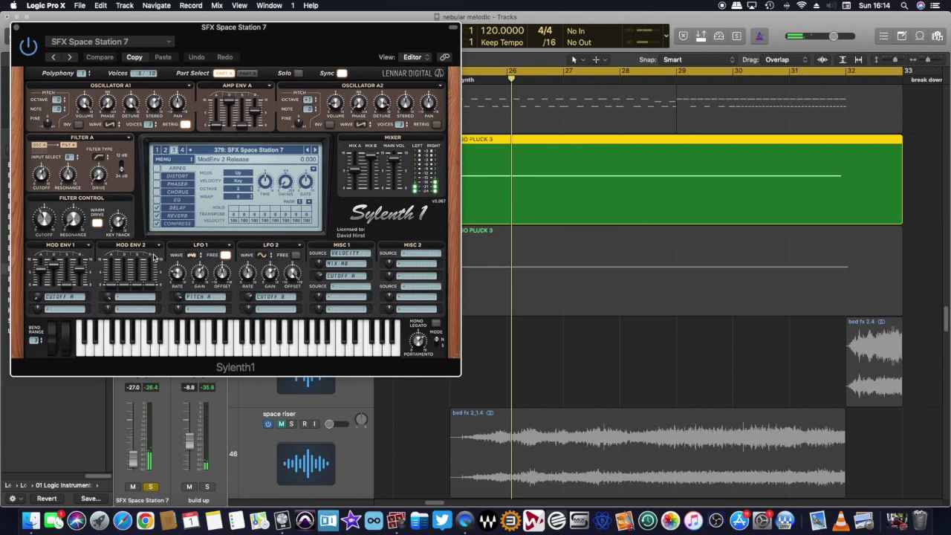
left_click(236, 151)
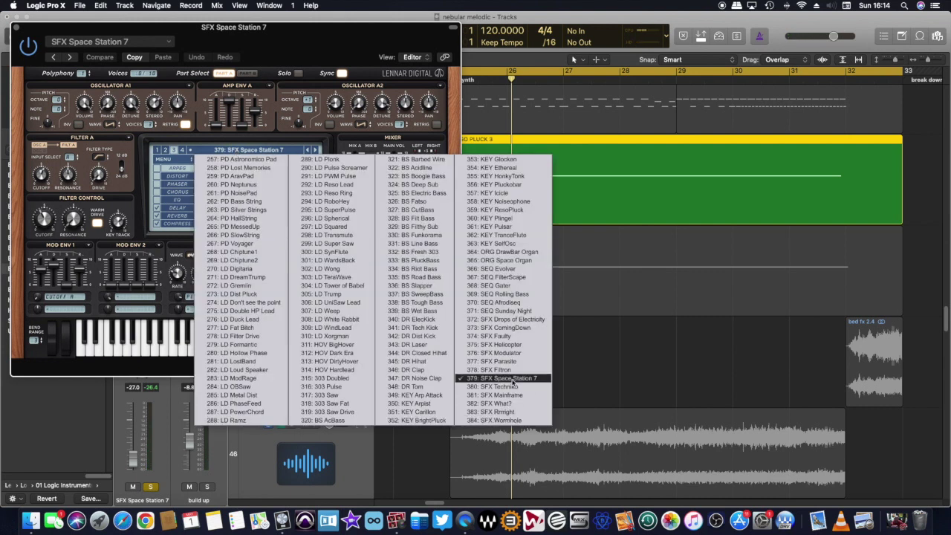
left_click(211, 134)
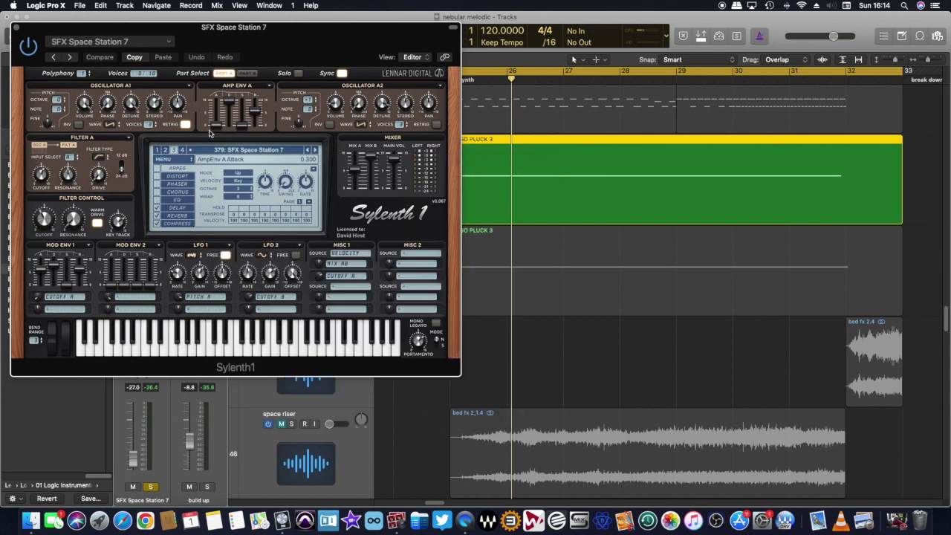
left_click(16, 29)
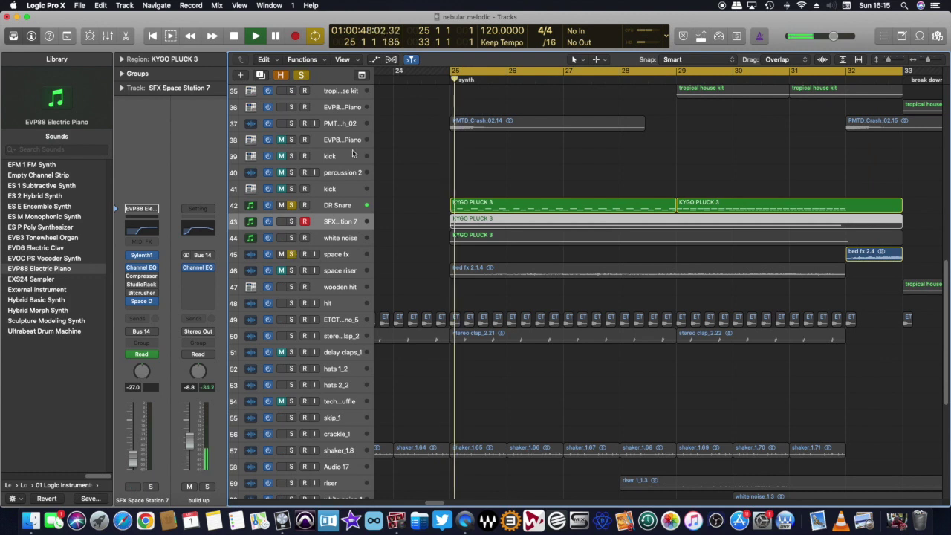
- Clear all track solos and play the full synth section with every active track
left_click(291, 205)
left_click(303, 75)
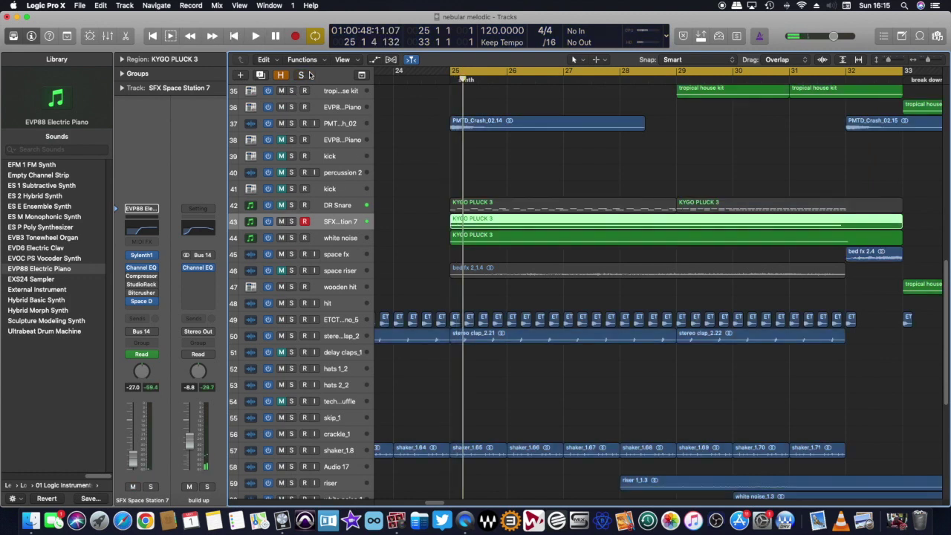
left_click(842, 79)
key("space")
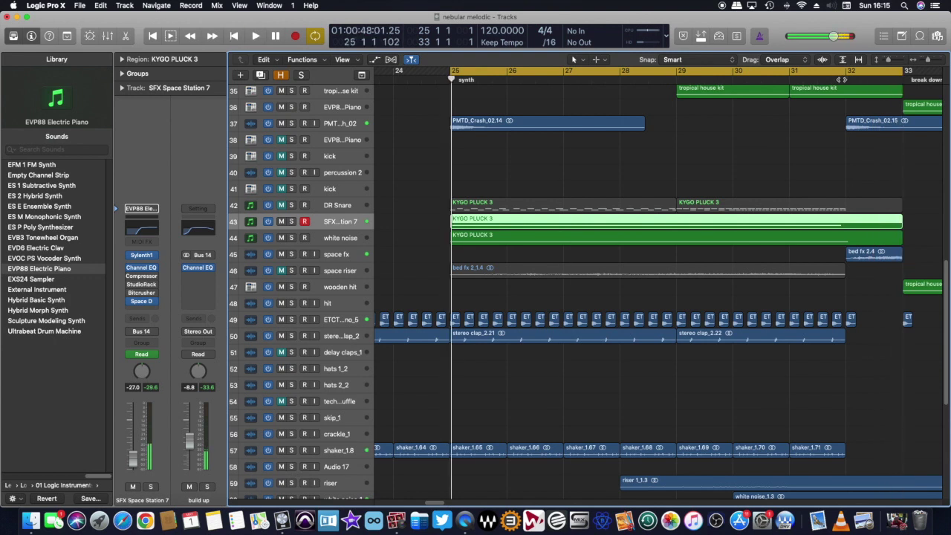
key("z")
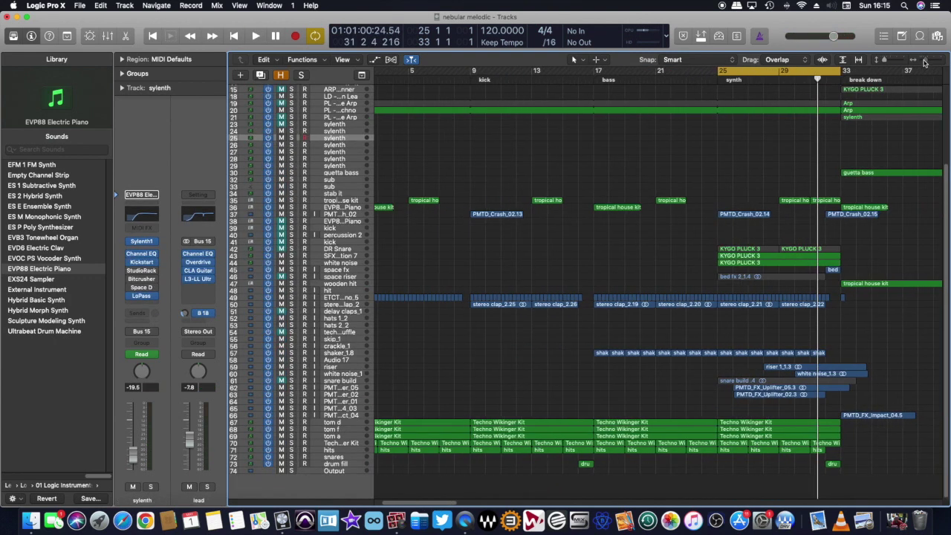